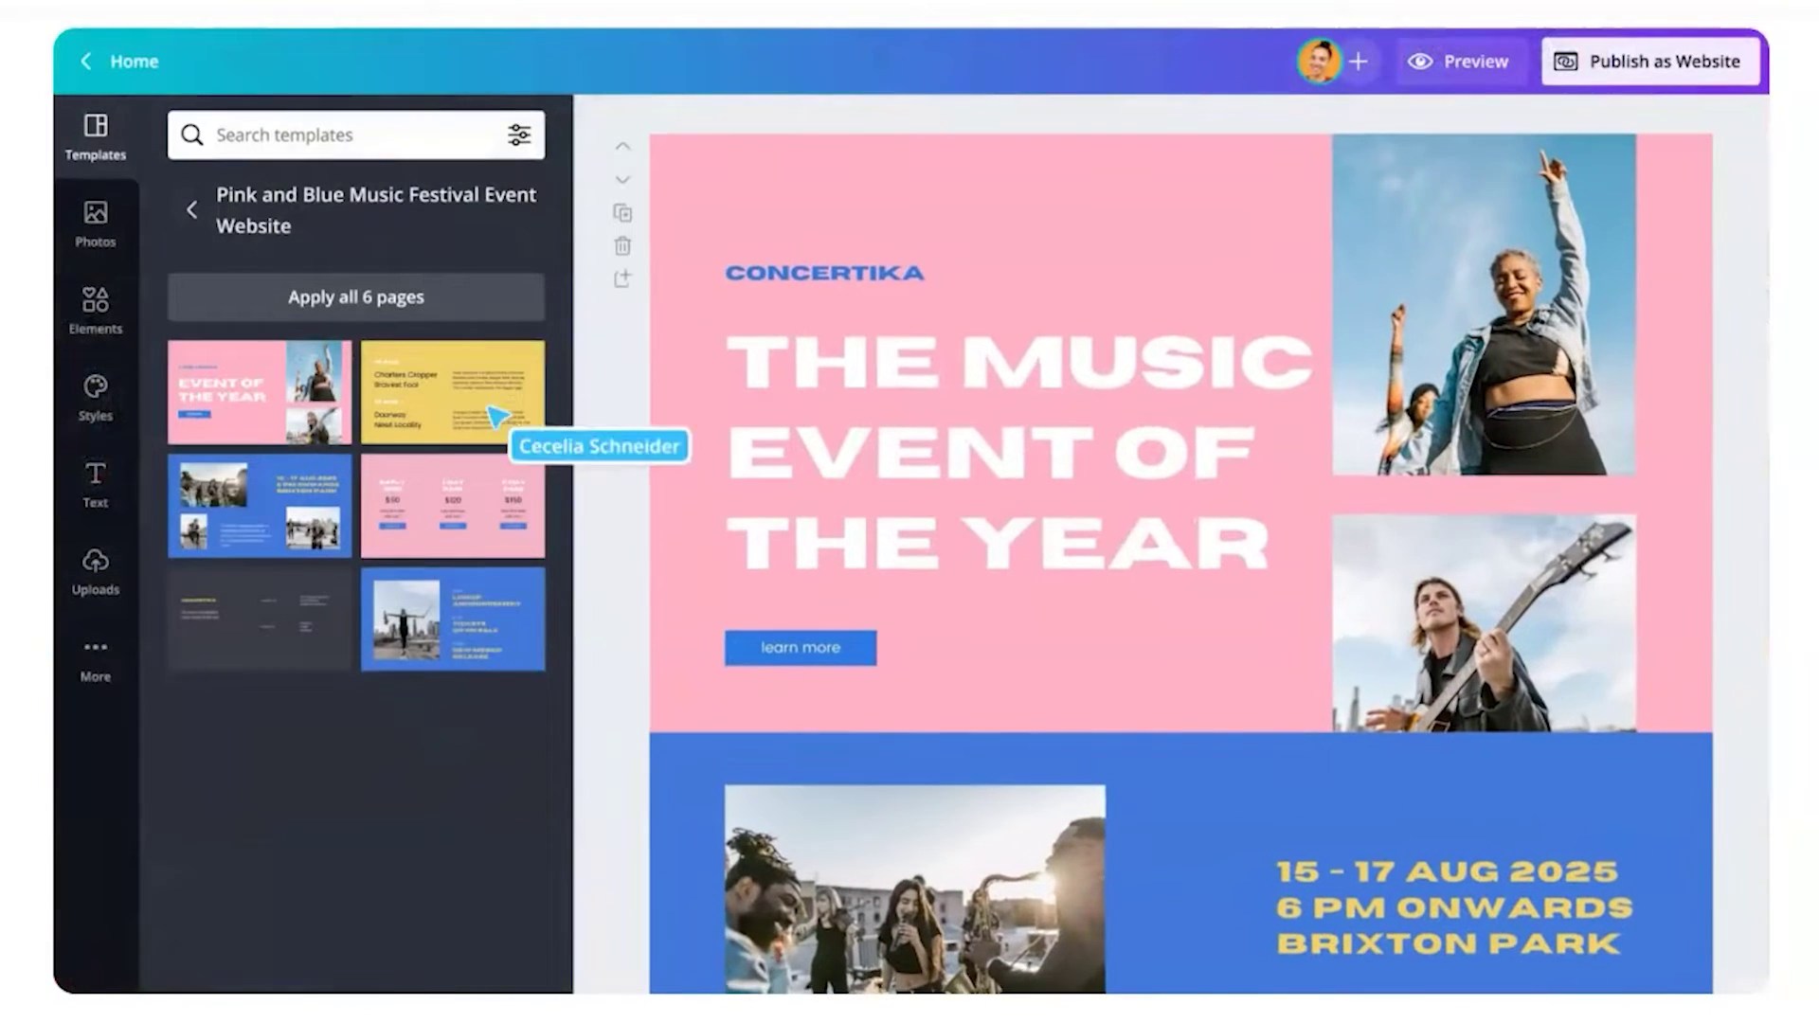
Step: Add the yellow schedule page and restyle it in the Nataly Studio brand colours
drag(495, 423, 875, 764)
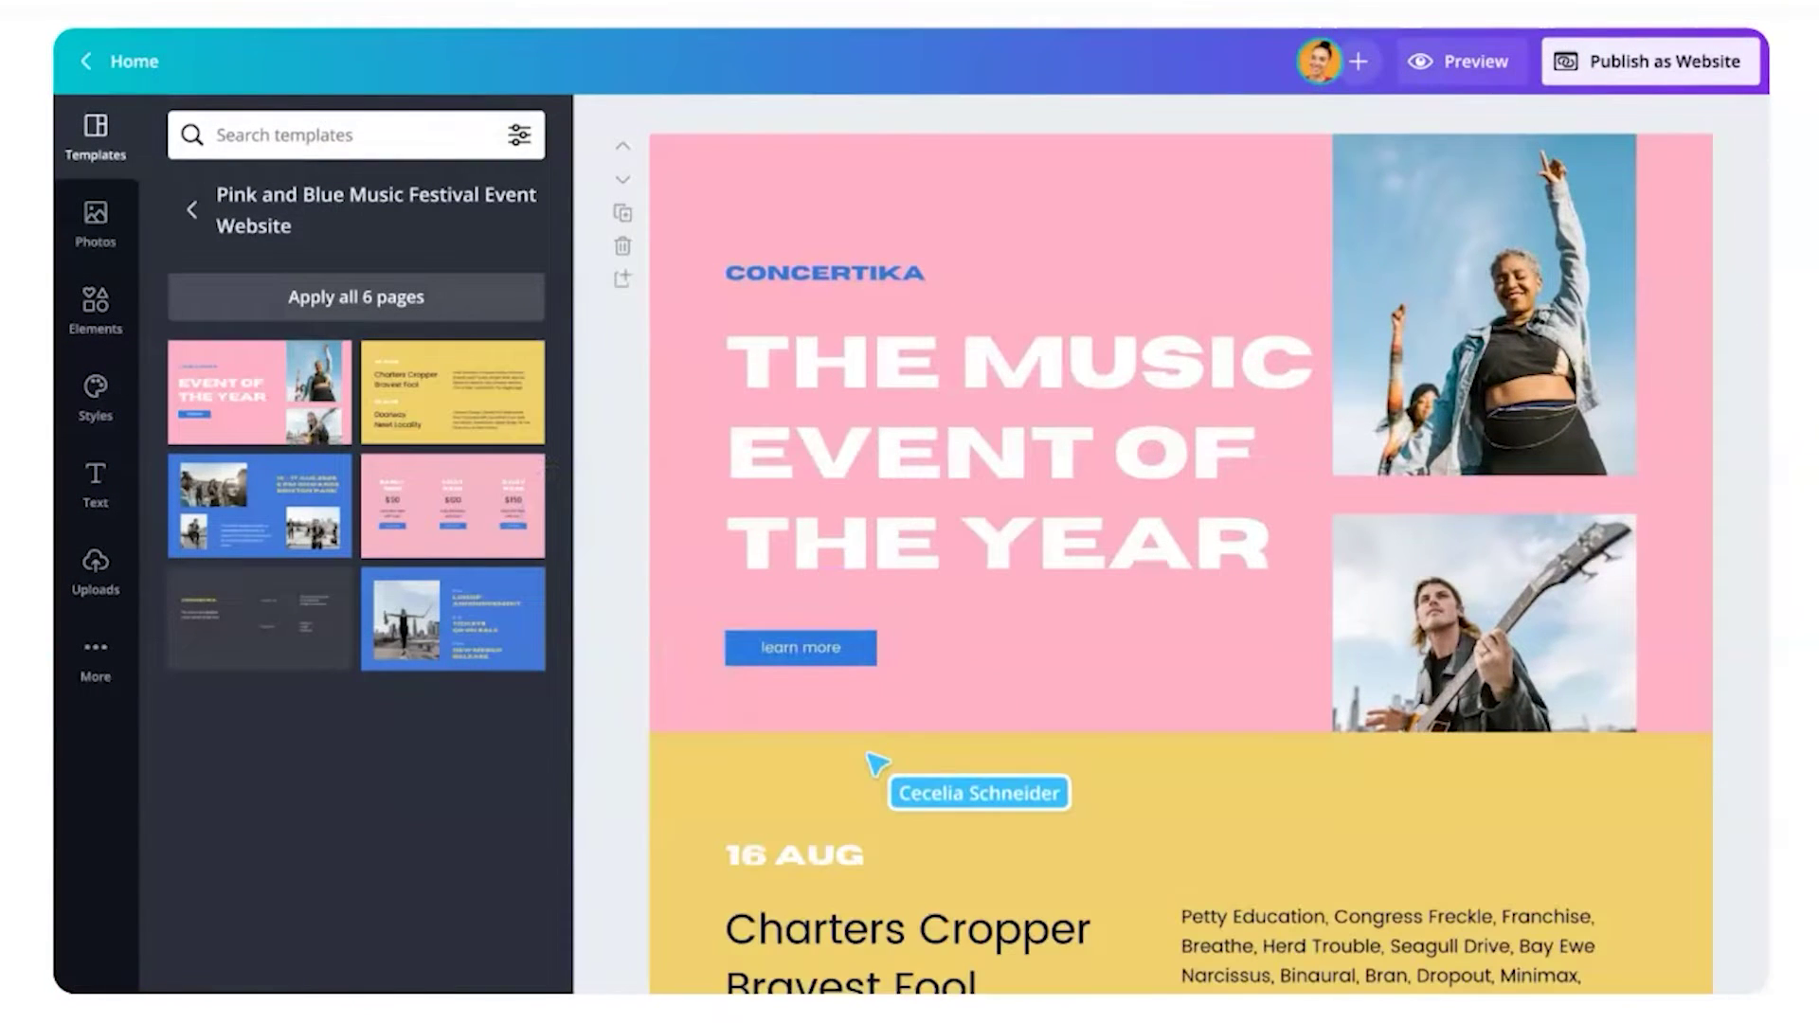
click(106, 403)
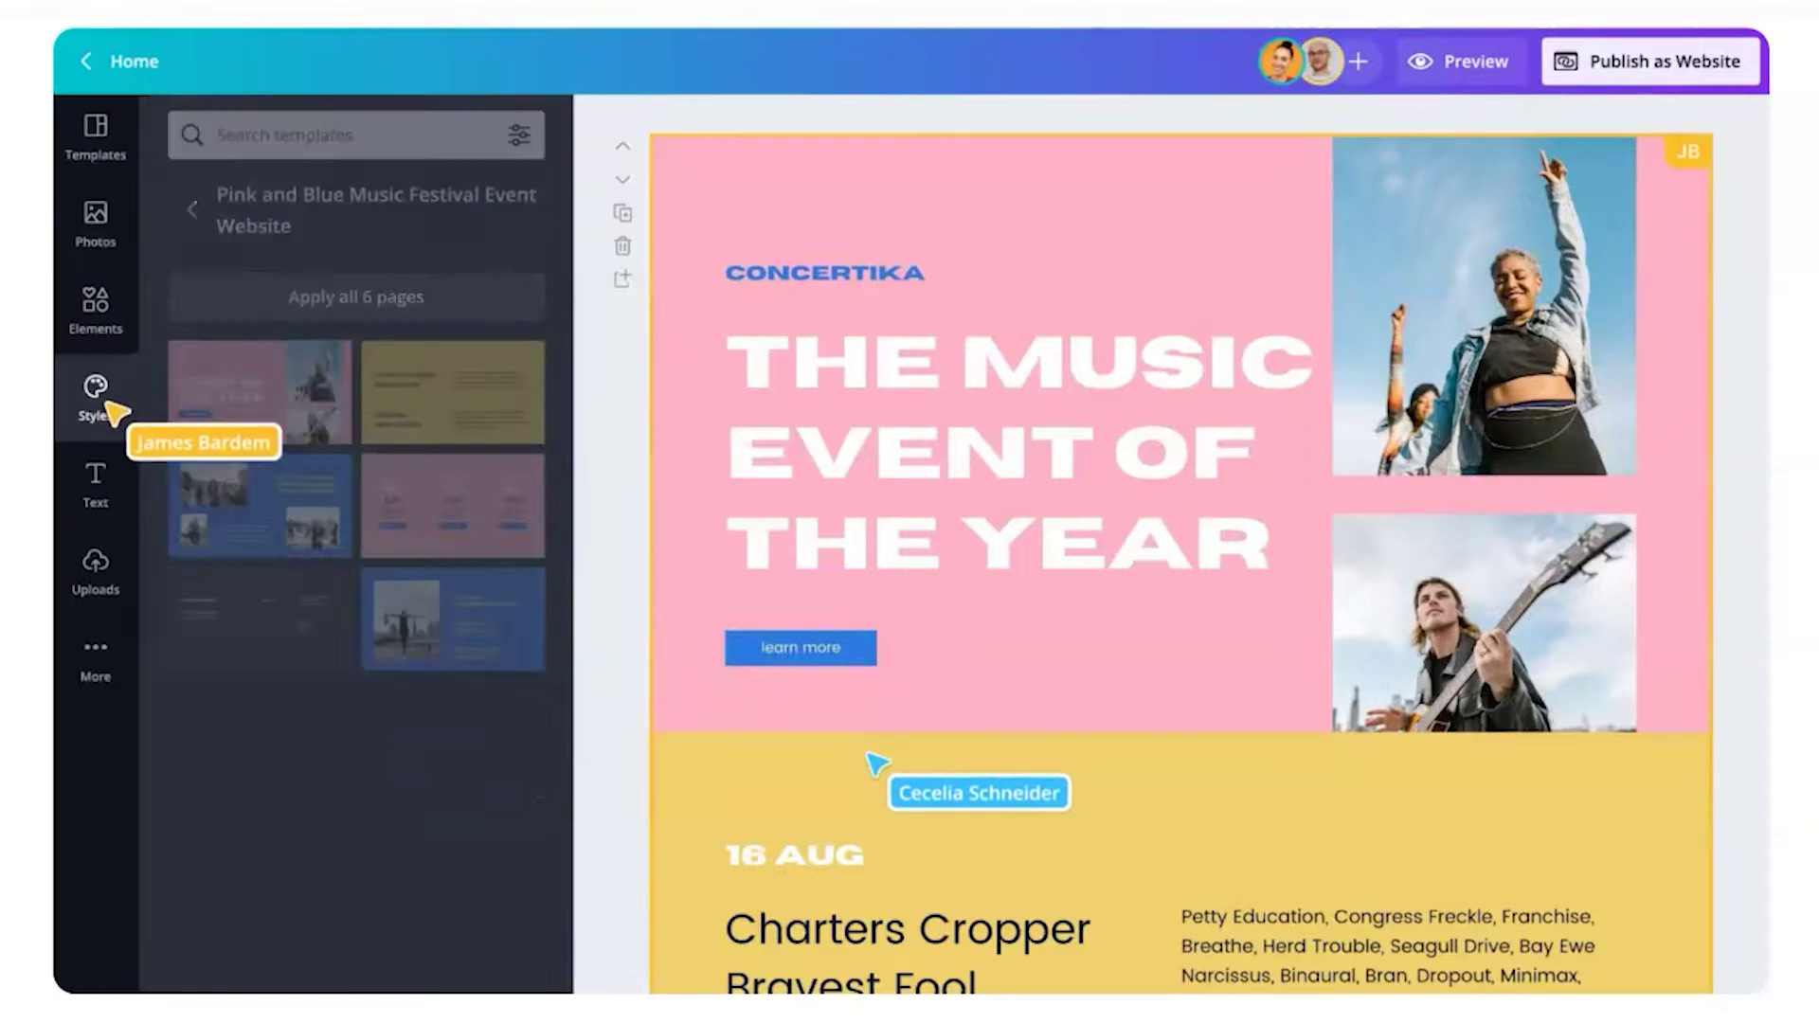
click(313, 355)
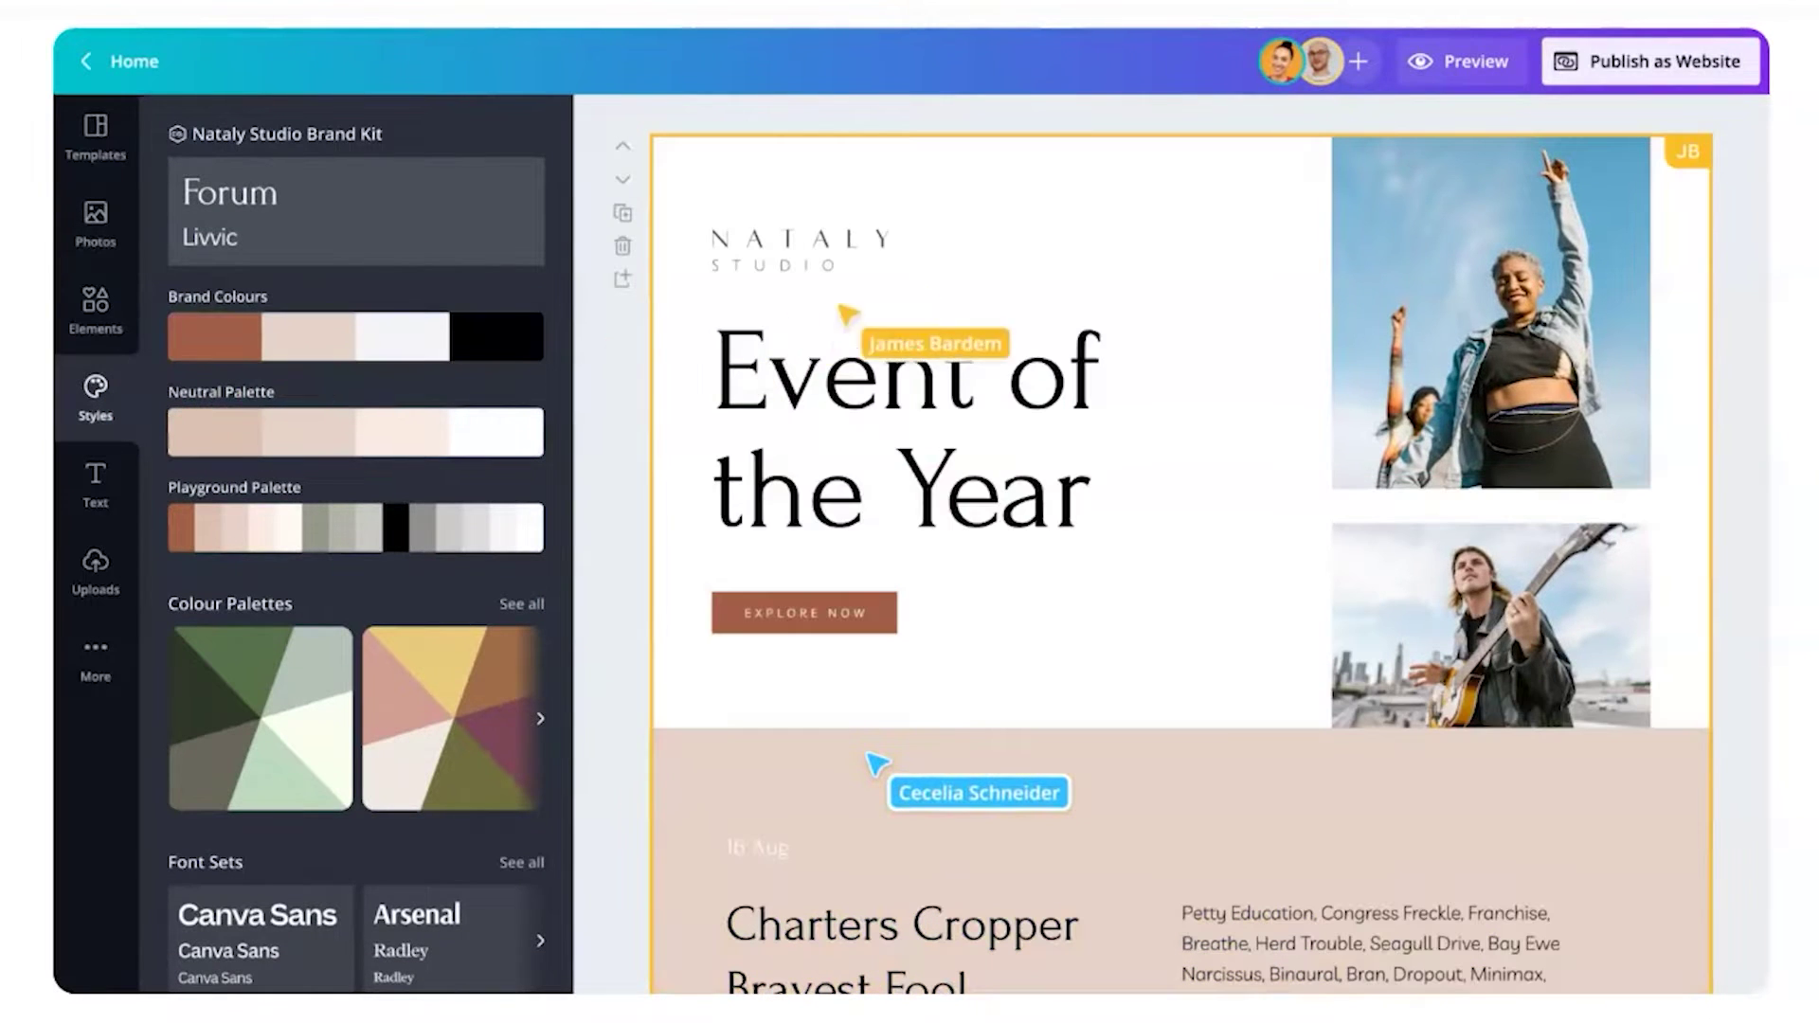
click(1052, 265)
Step: Replace the top-right photo with the second uploaded image, then open website publishing
click(100, 573)
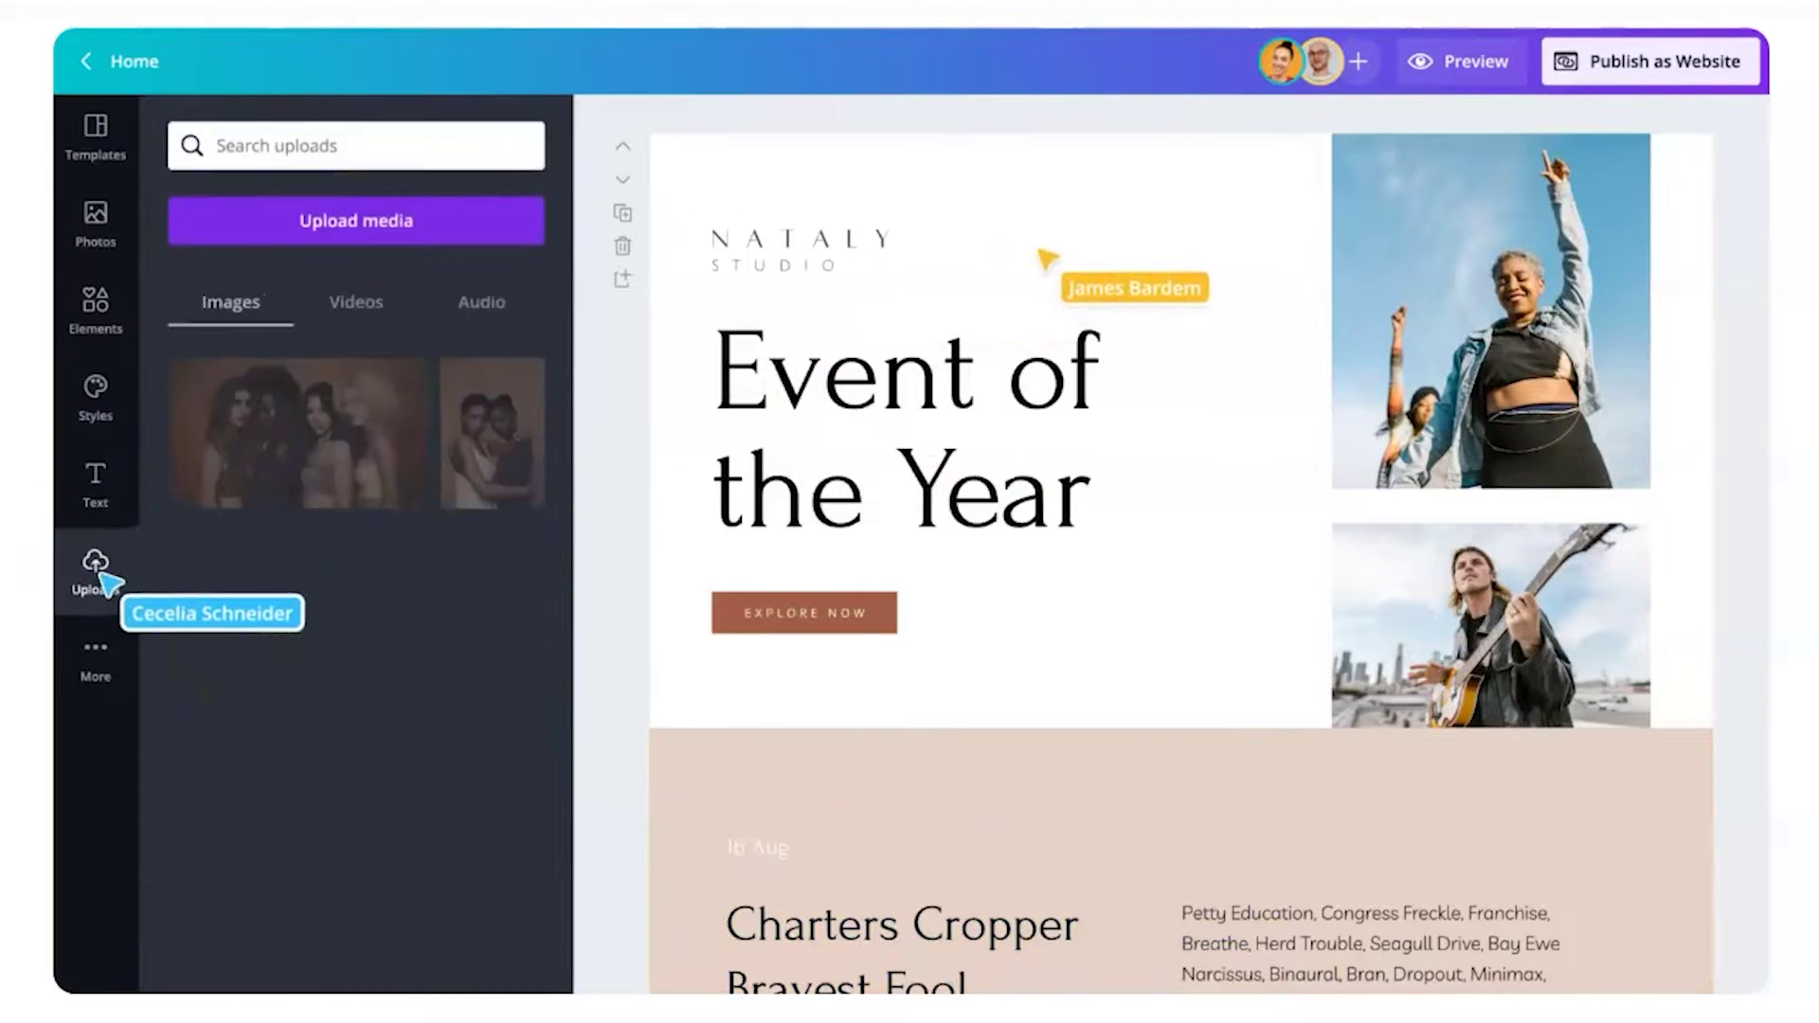
click(512, 402)
drag(513, 402, 1391, 475)
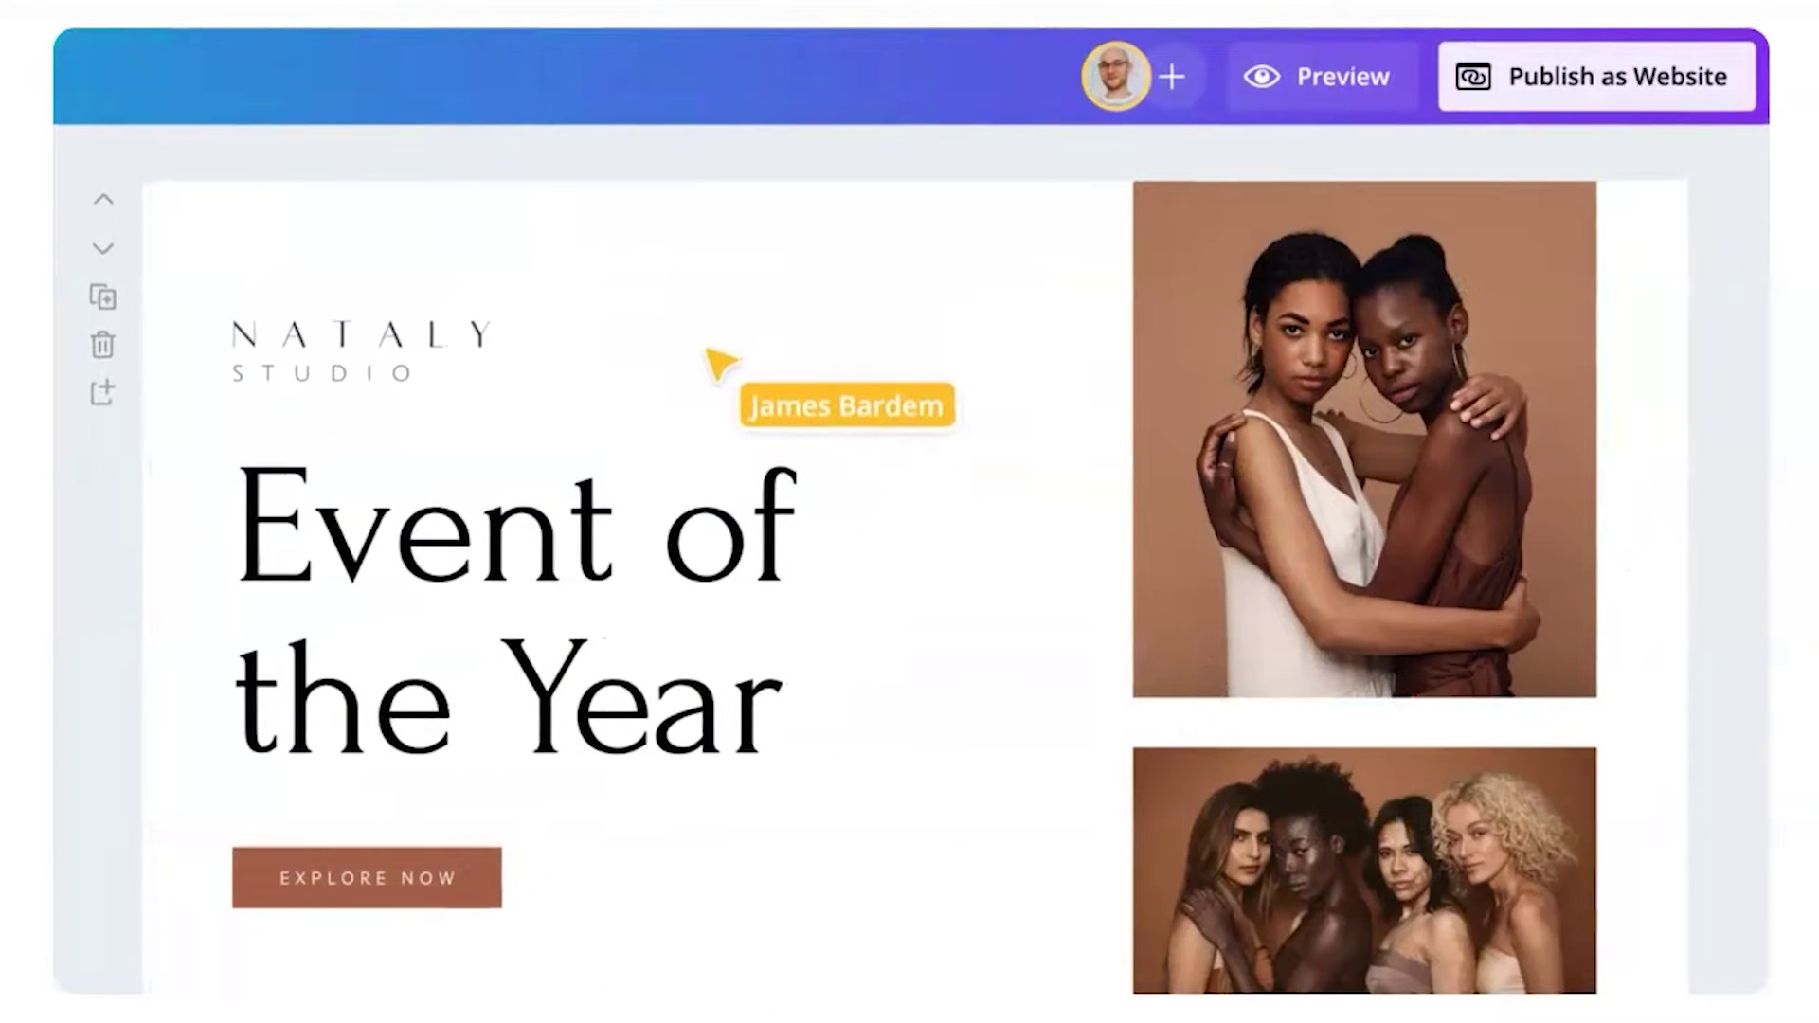
click(1634, 95)
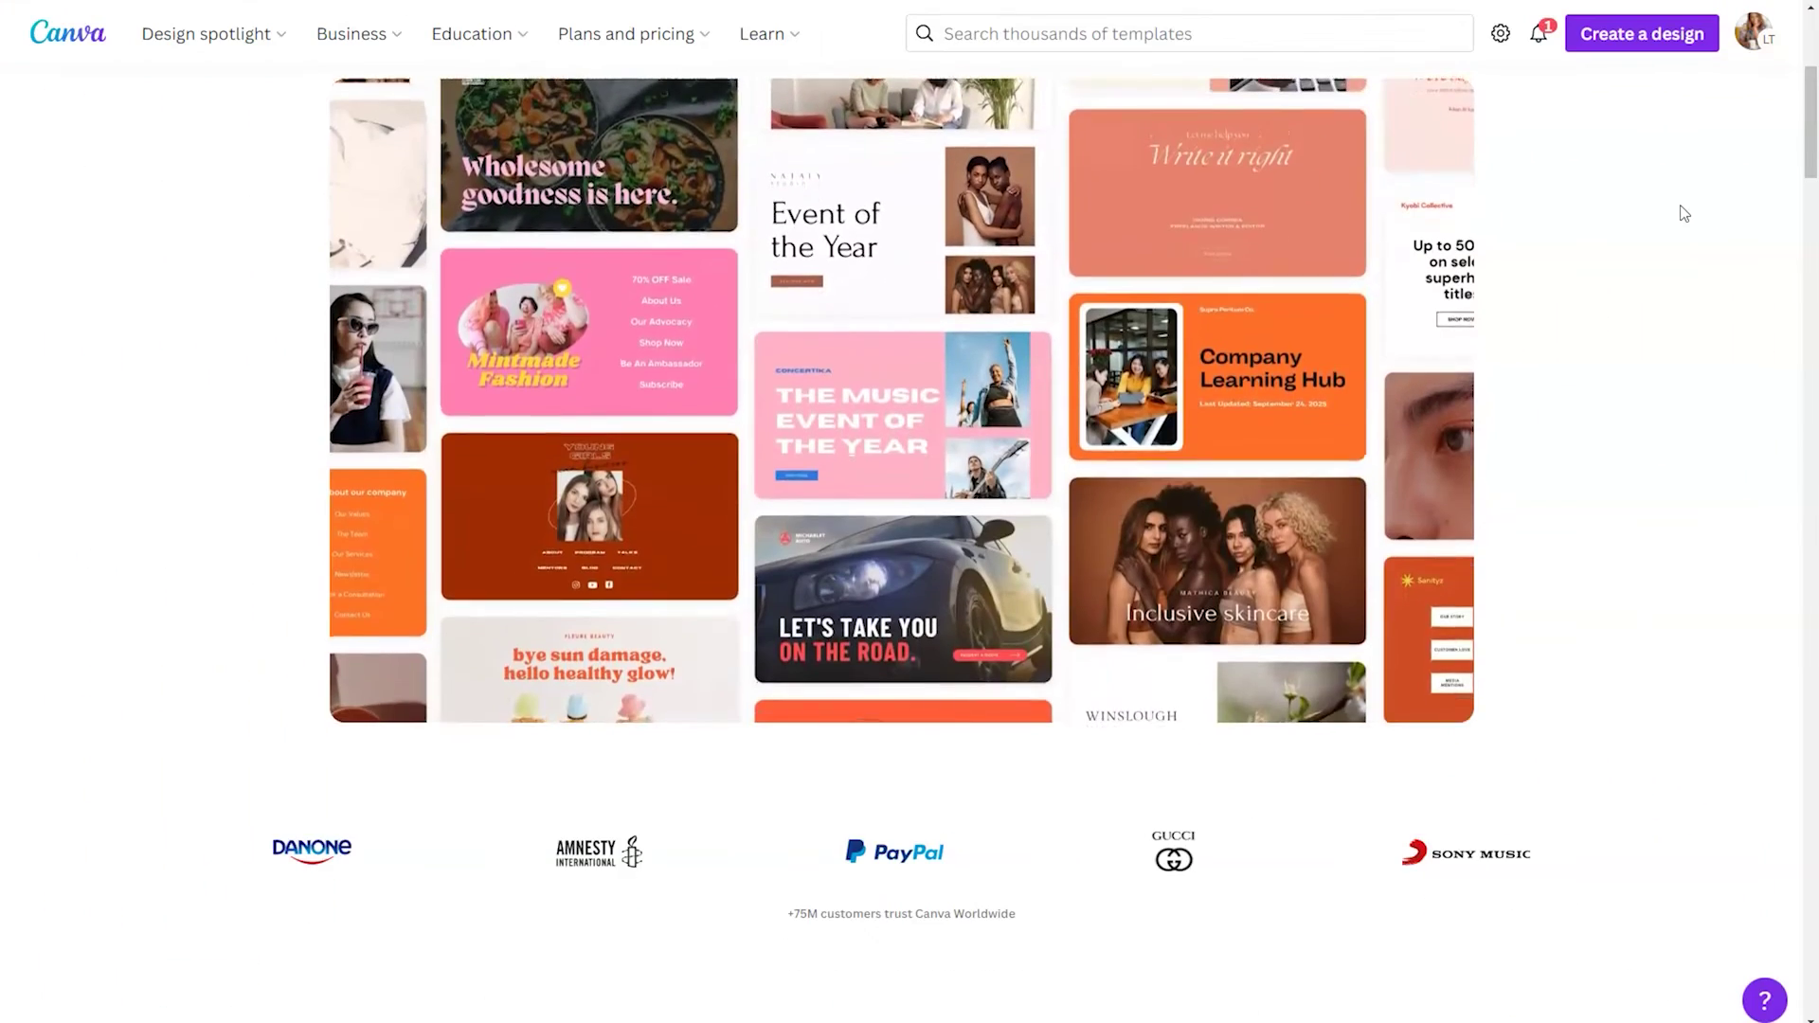
scroll(1684, 212, down, 6)
scroll(1694, 214, down, 2)
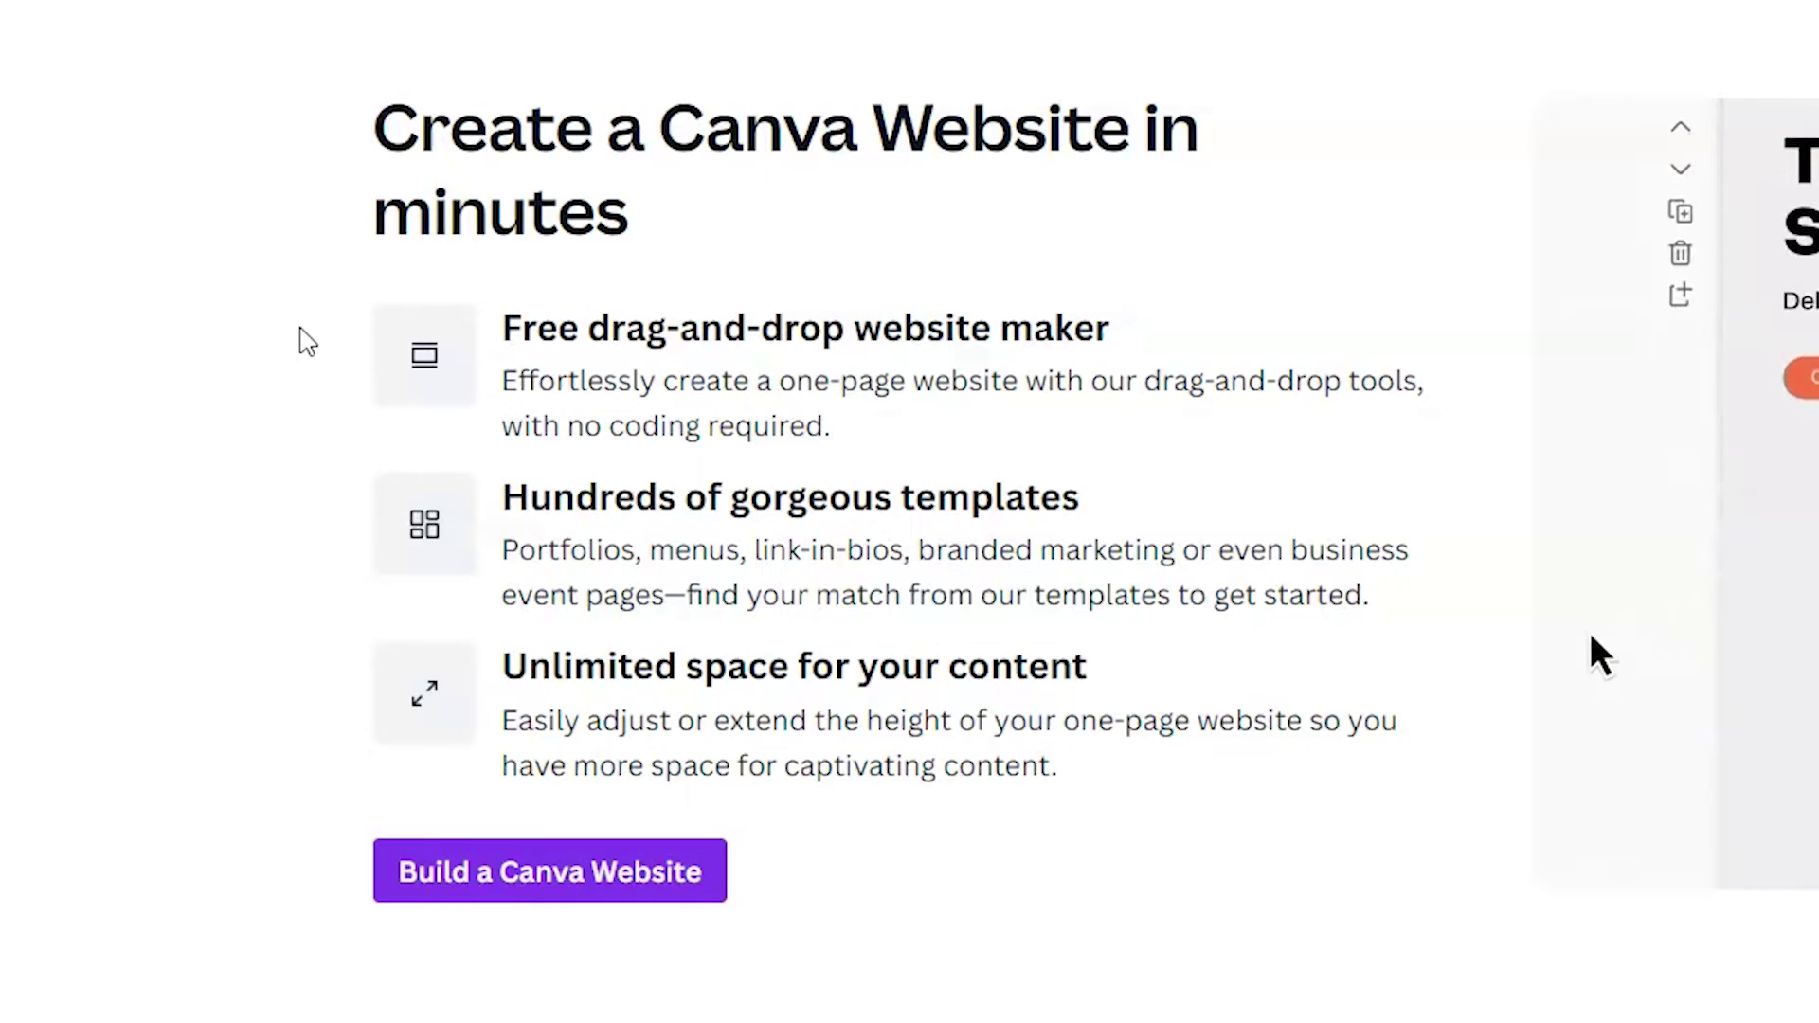
Step: Scroll down through the Canva landing page toward the templates
scroll(289, 356, down, 3)
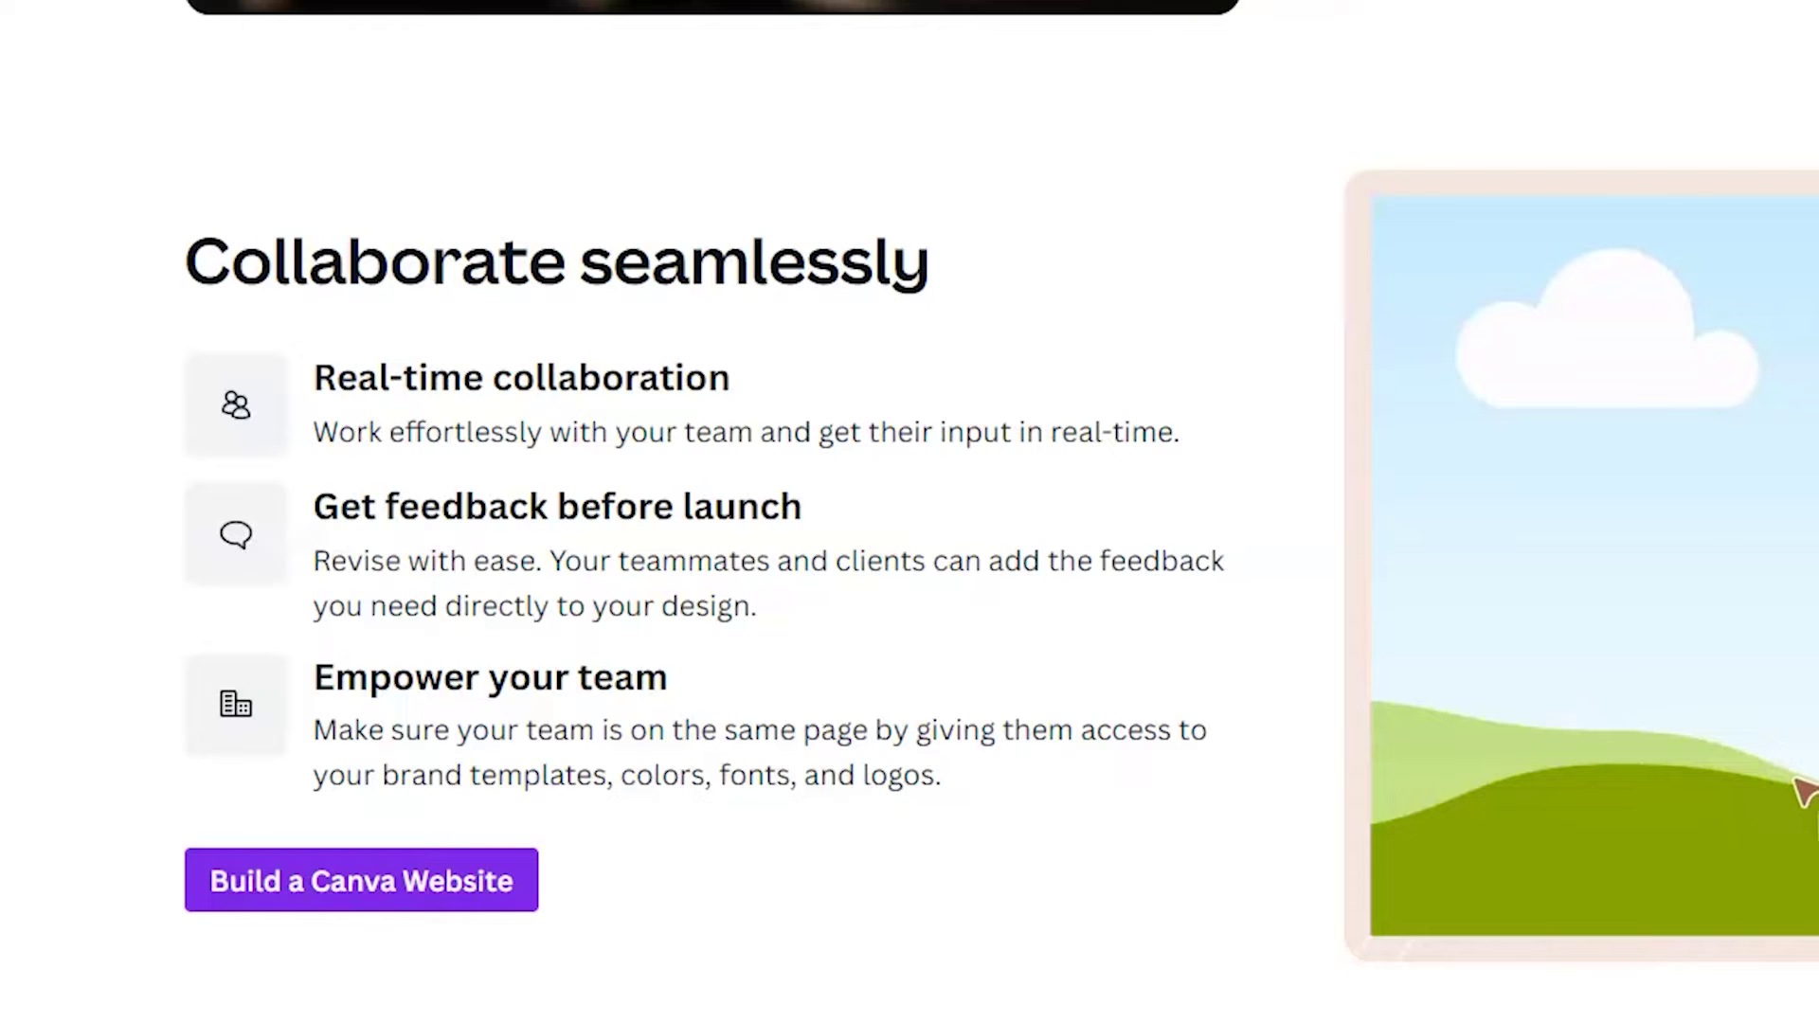
scroll(909, 511, down, 5)
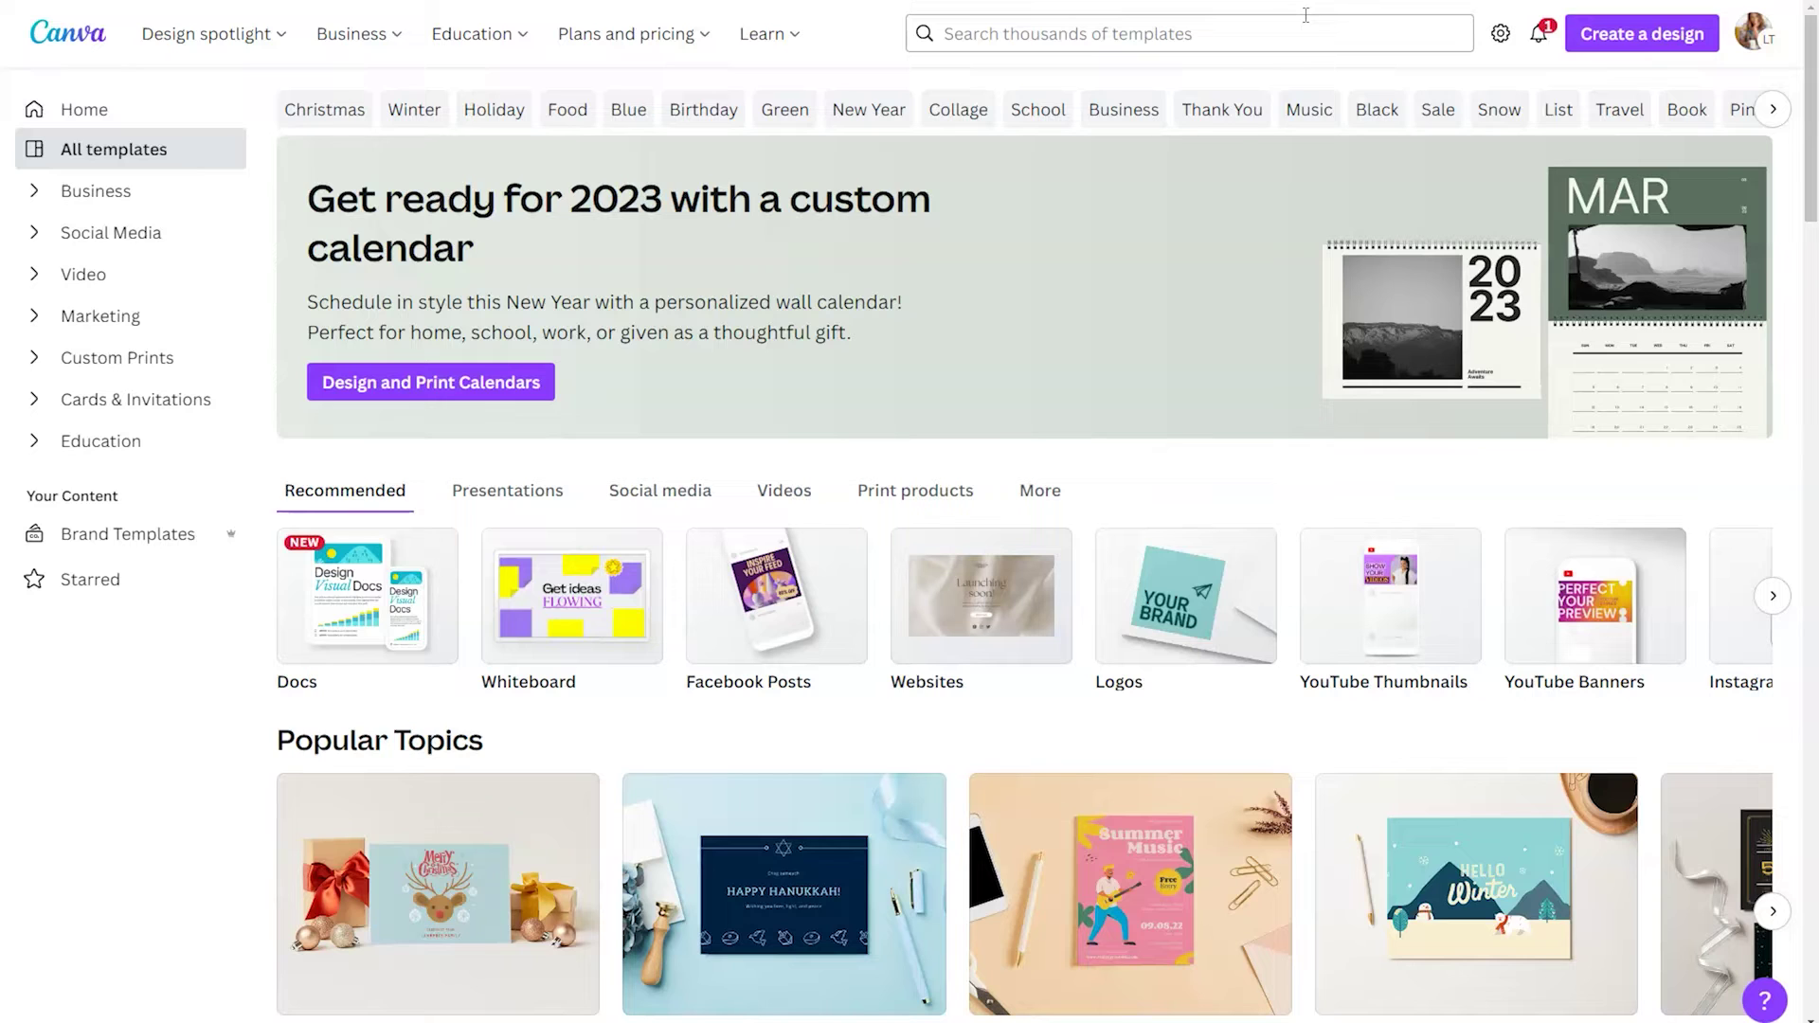
Step: Rerun the recent 'websites' template search to list website templates
click(1306, 21)
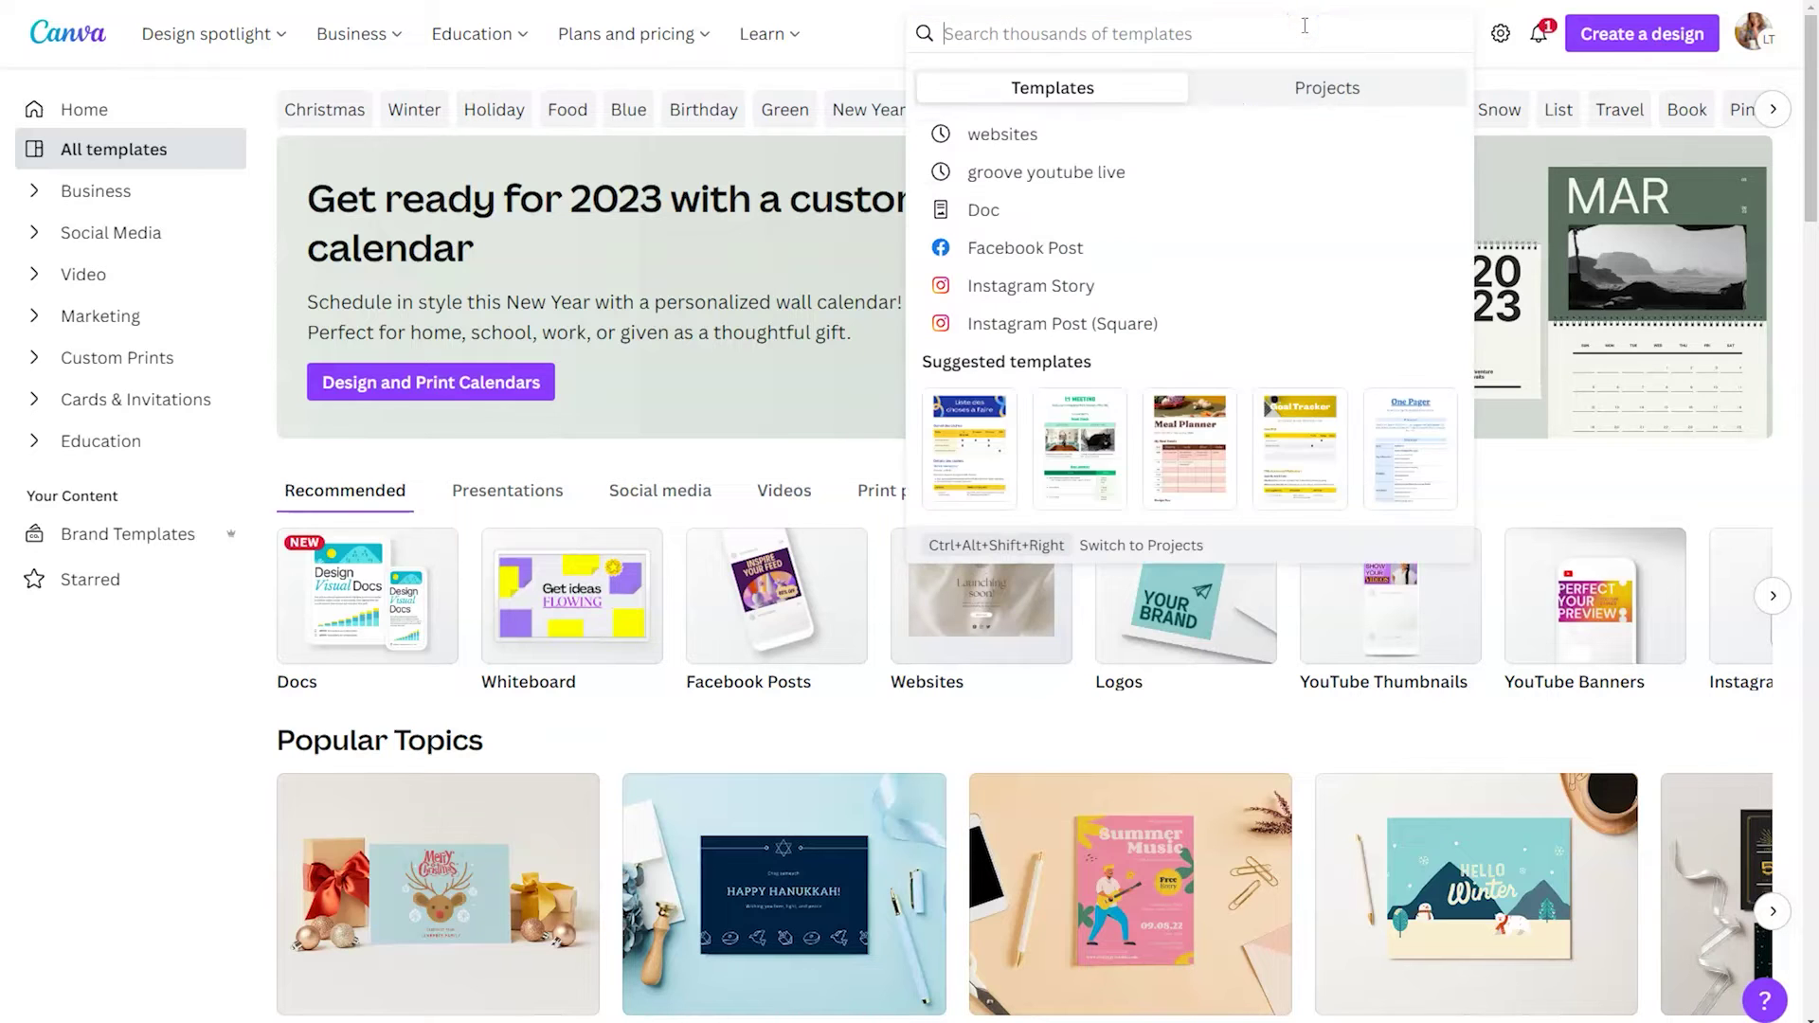
click(1072, 136)
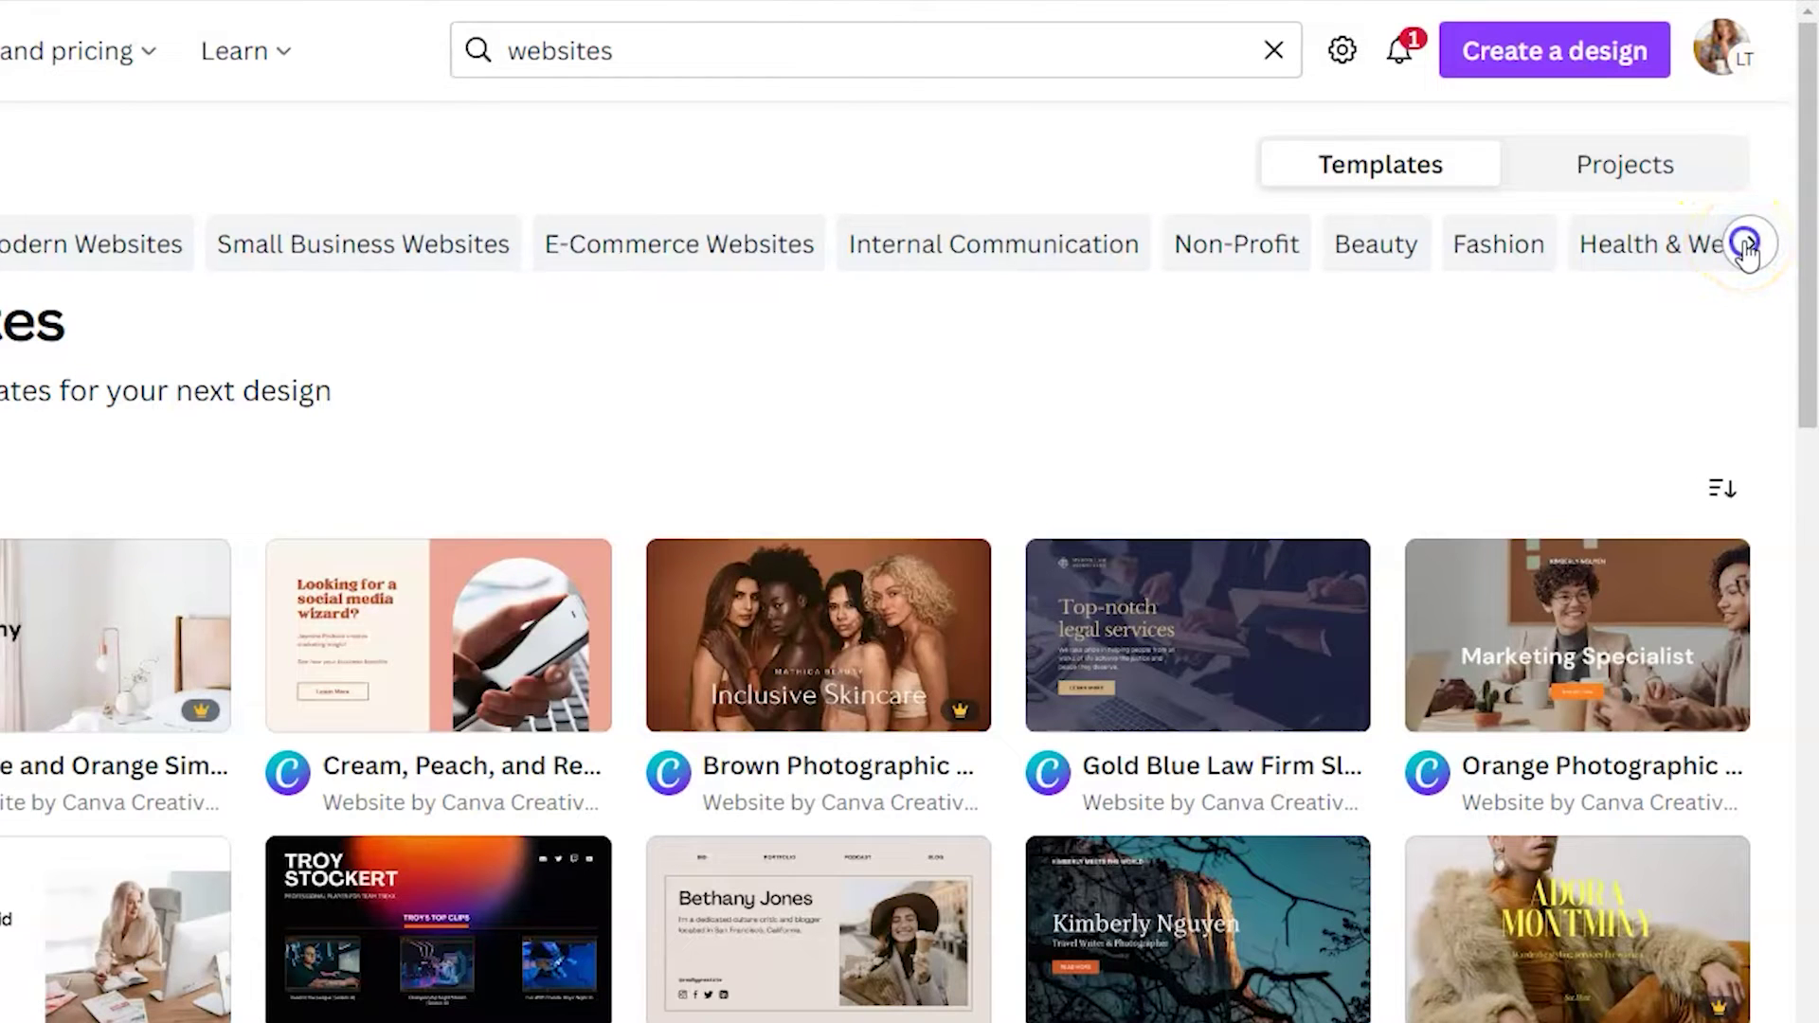
Step: Browse the website category filters, then open the Beige and Gold Curated Editorial Copywriter template
click(1748, 248)
click(1749, 249)
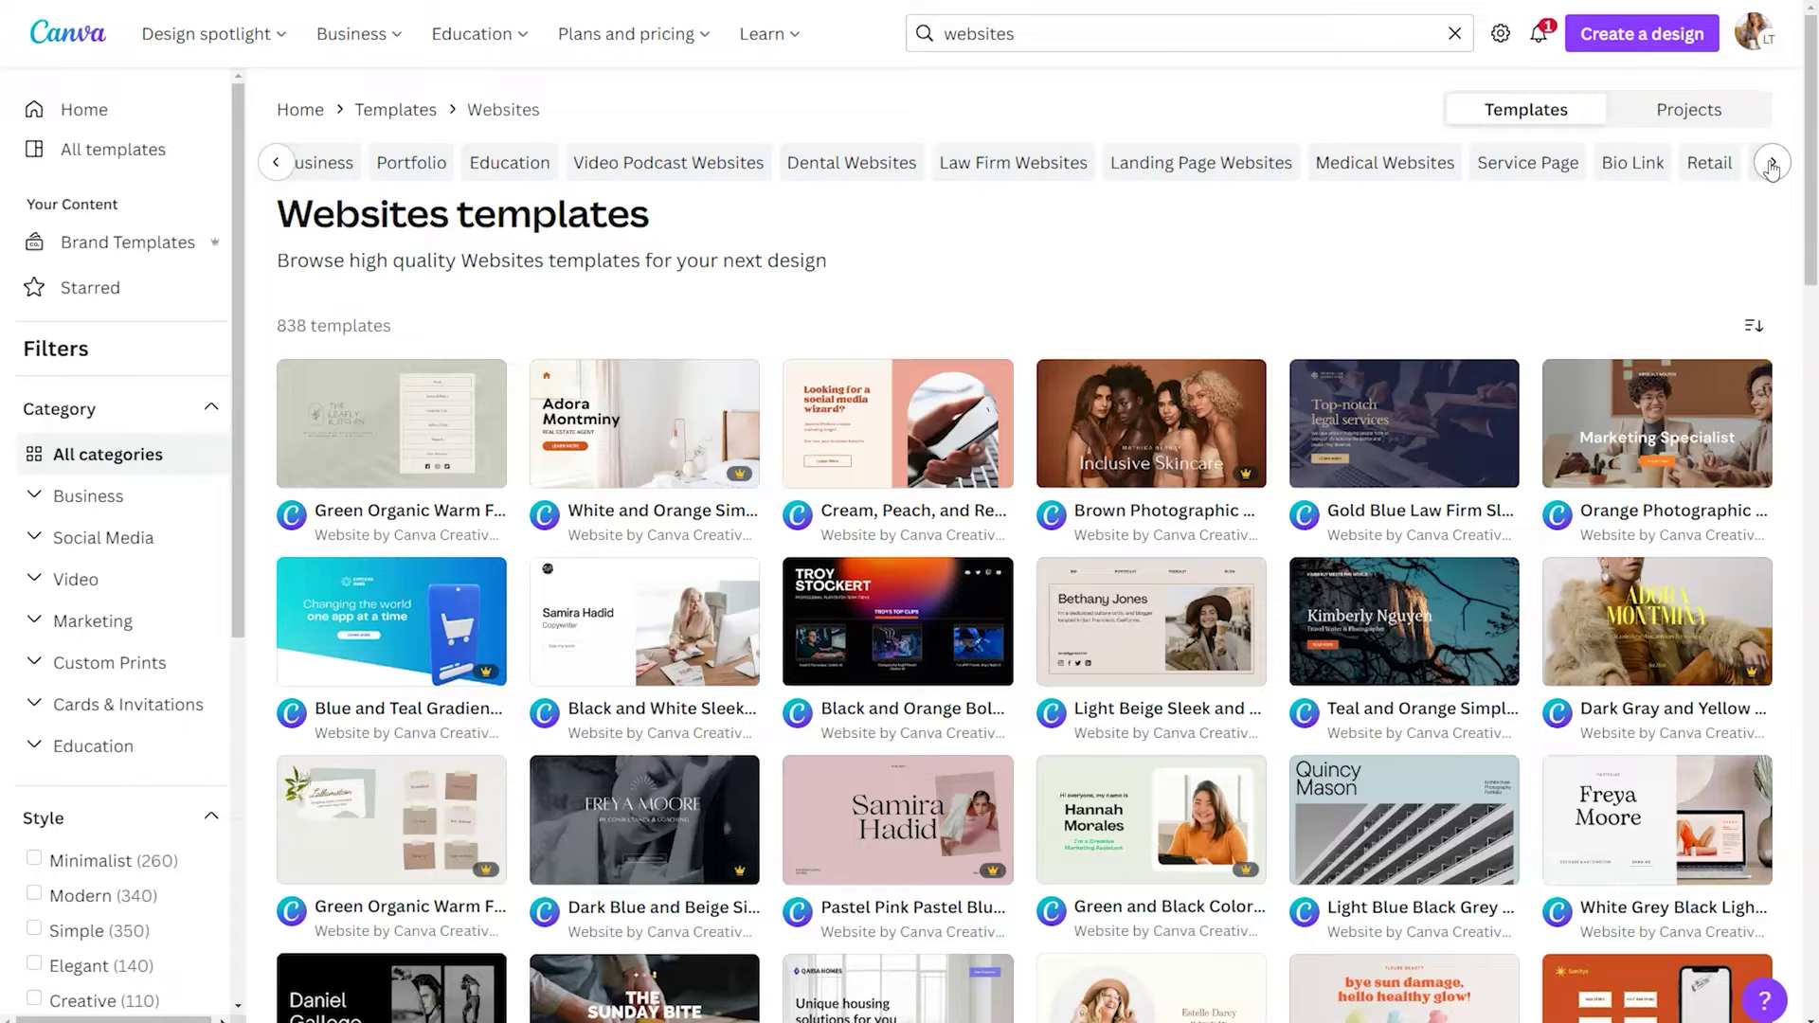
click(275, 163)
click(276, 163)
click(276, 163)
click(276, 163)
click(481, 168)
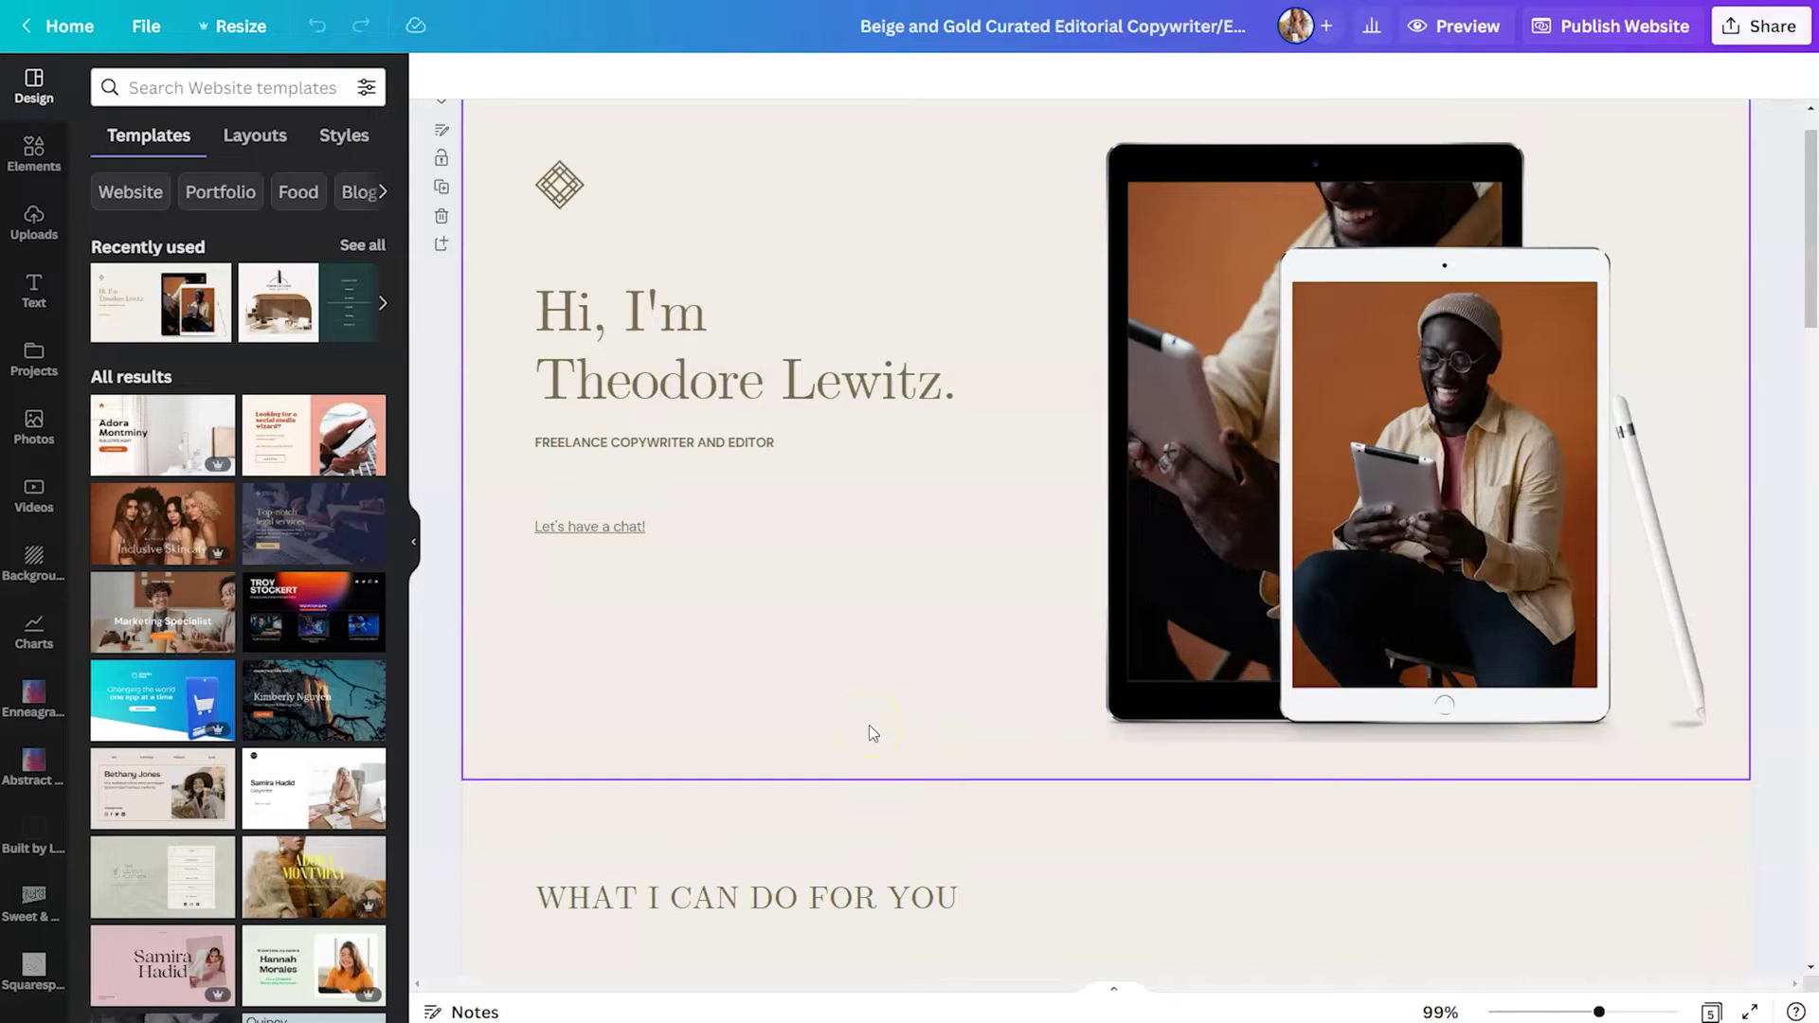
Step: Delete the Ads/Editorial page and the Articles page from the website
scroll(872, 730, down, 7)
scroll(877, 736, down, 4)
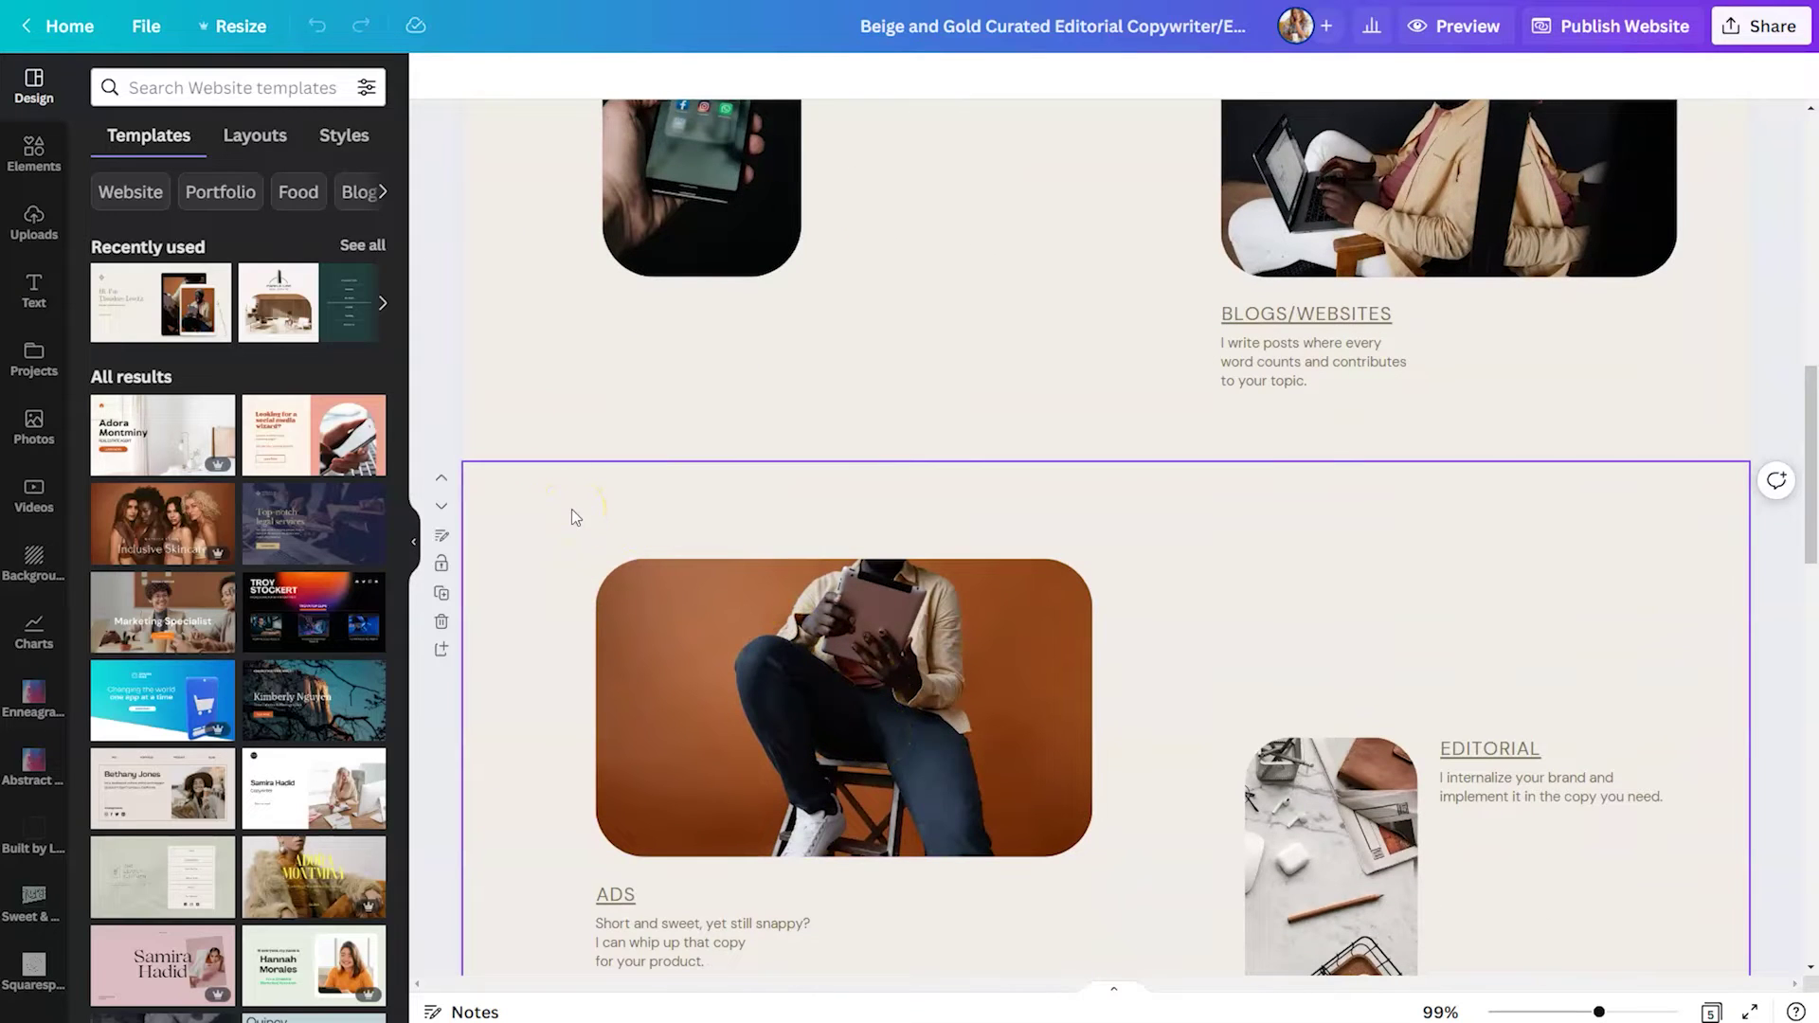
click(443, 622)
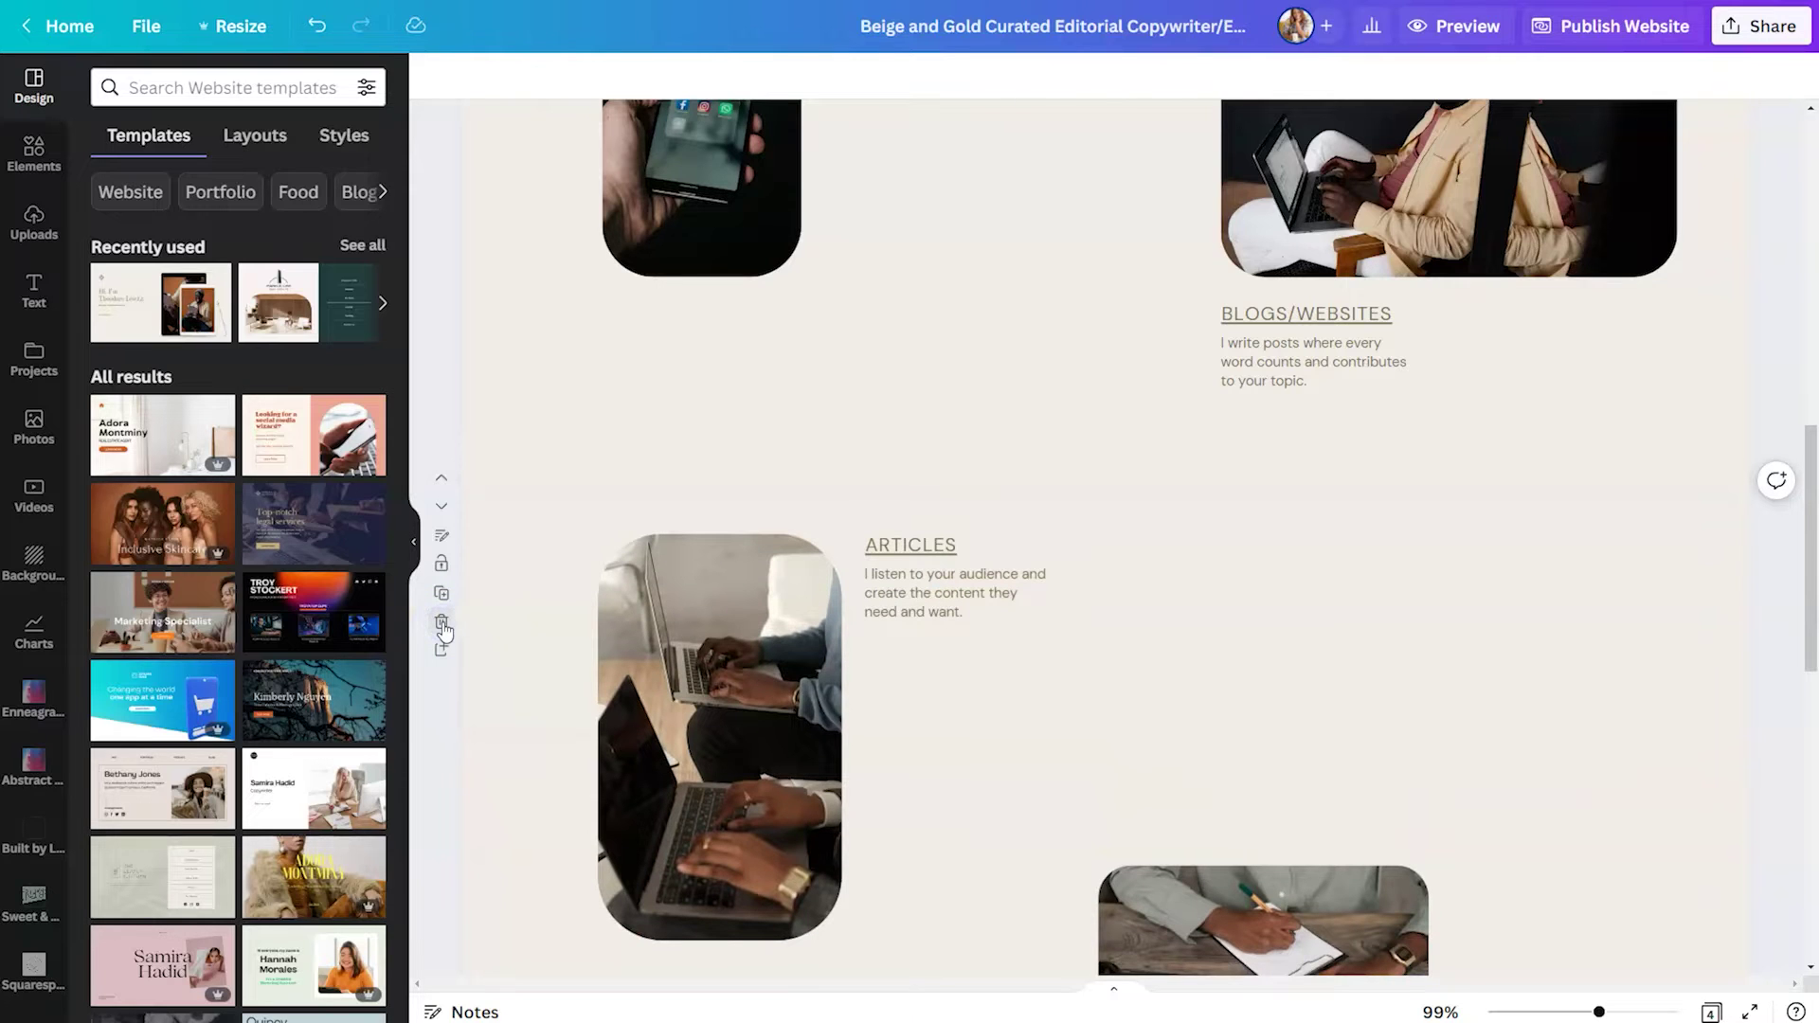
click(443, 622)
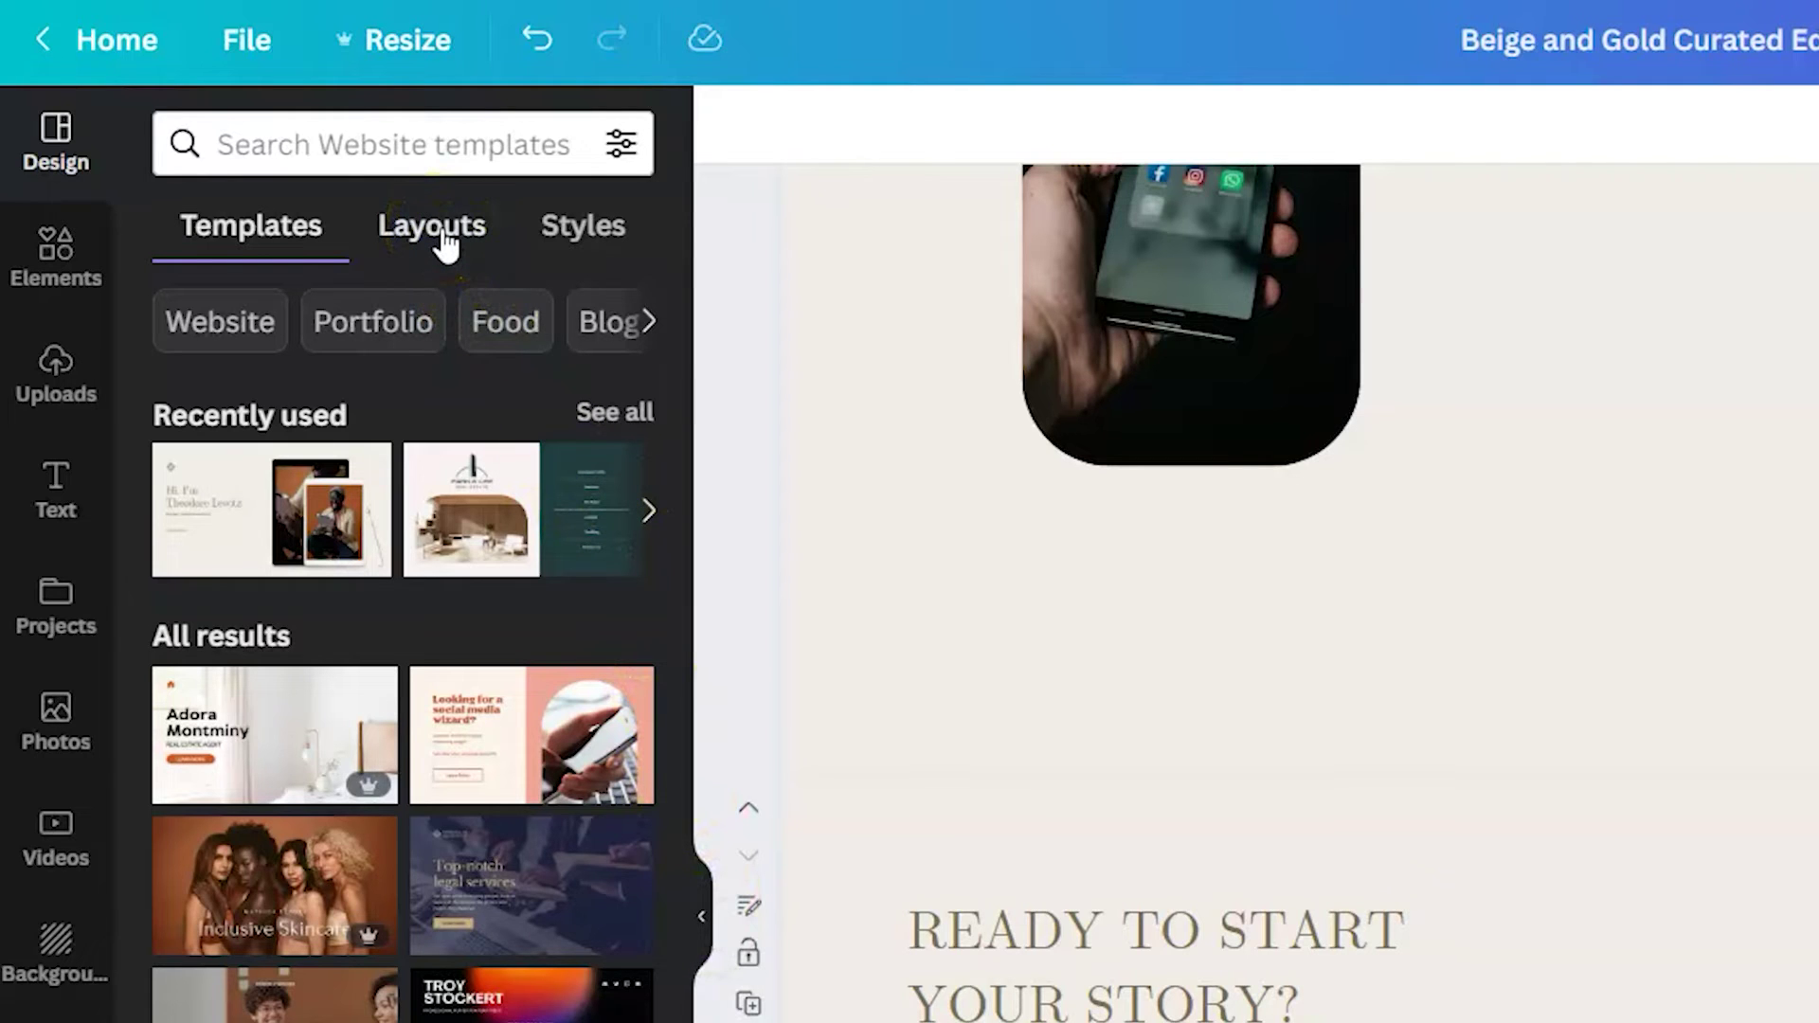
Step: Insert a three-column layout section, then delete it so the hero leads into the contact page
click(443, 237)
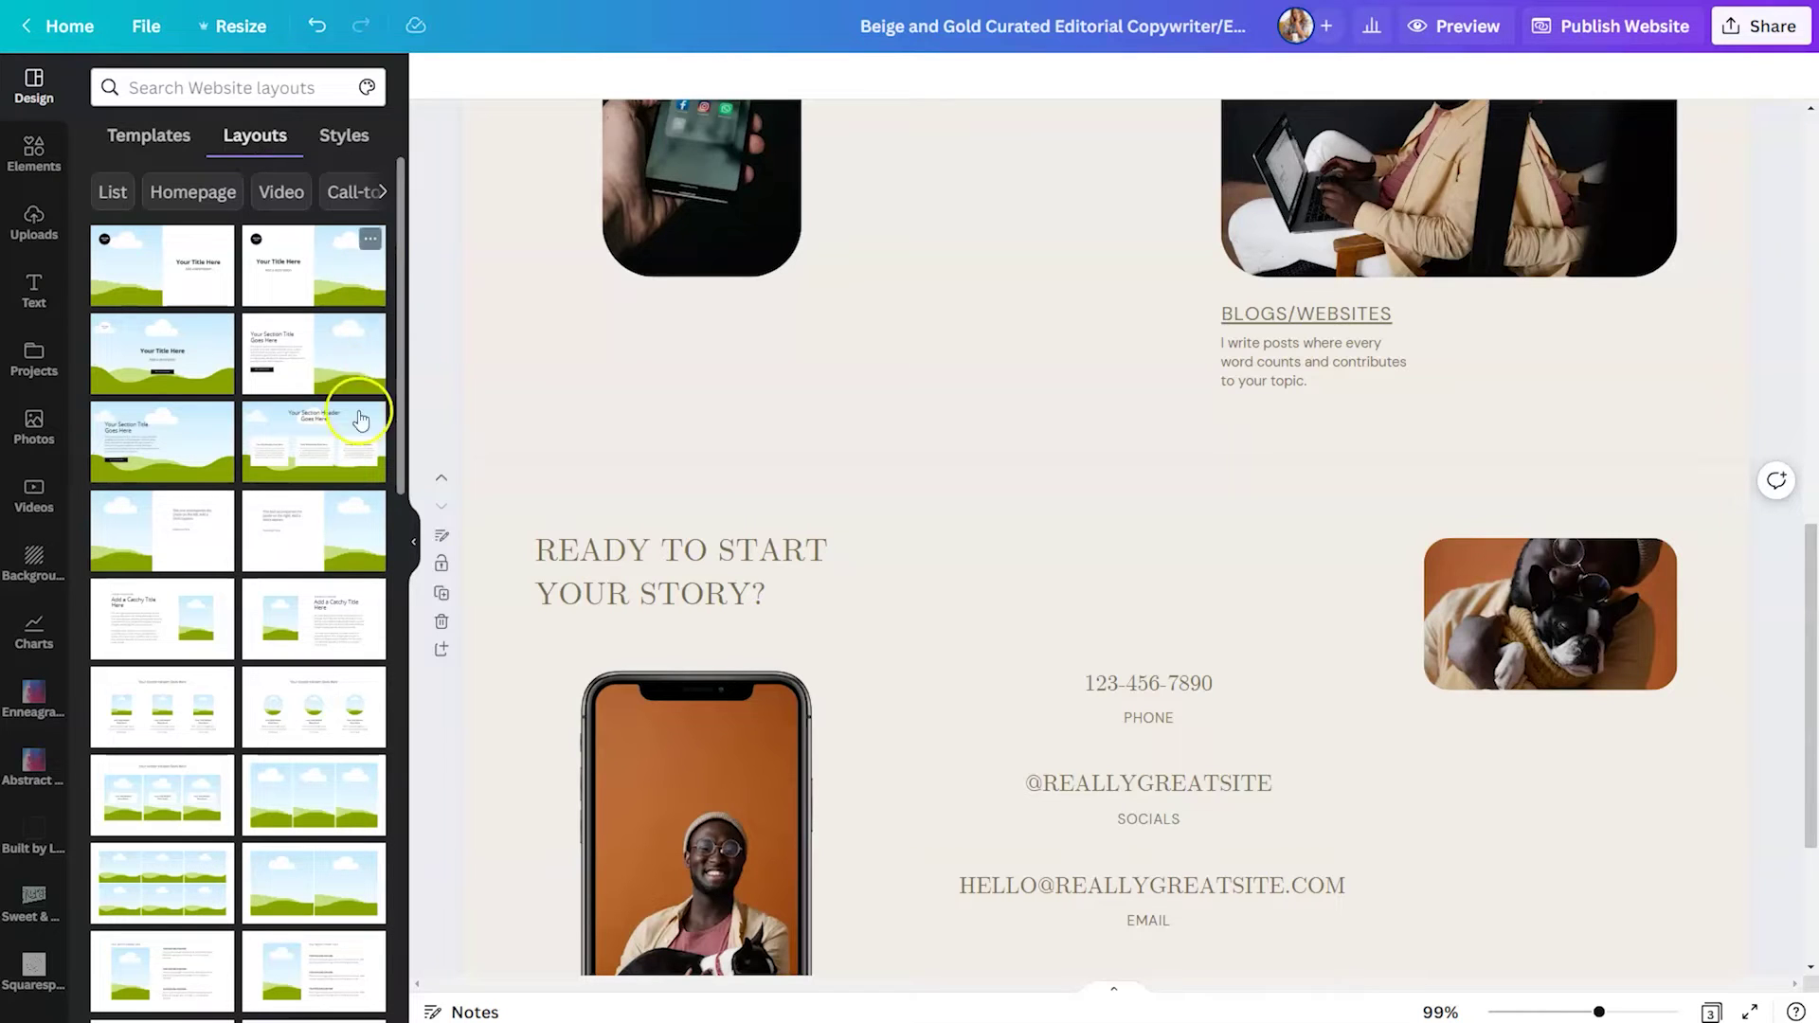
drag(312, 708, 684, 438)
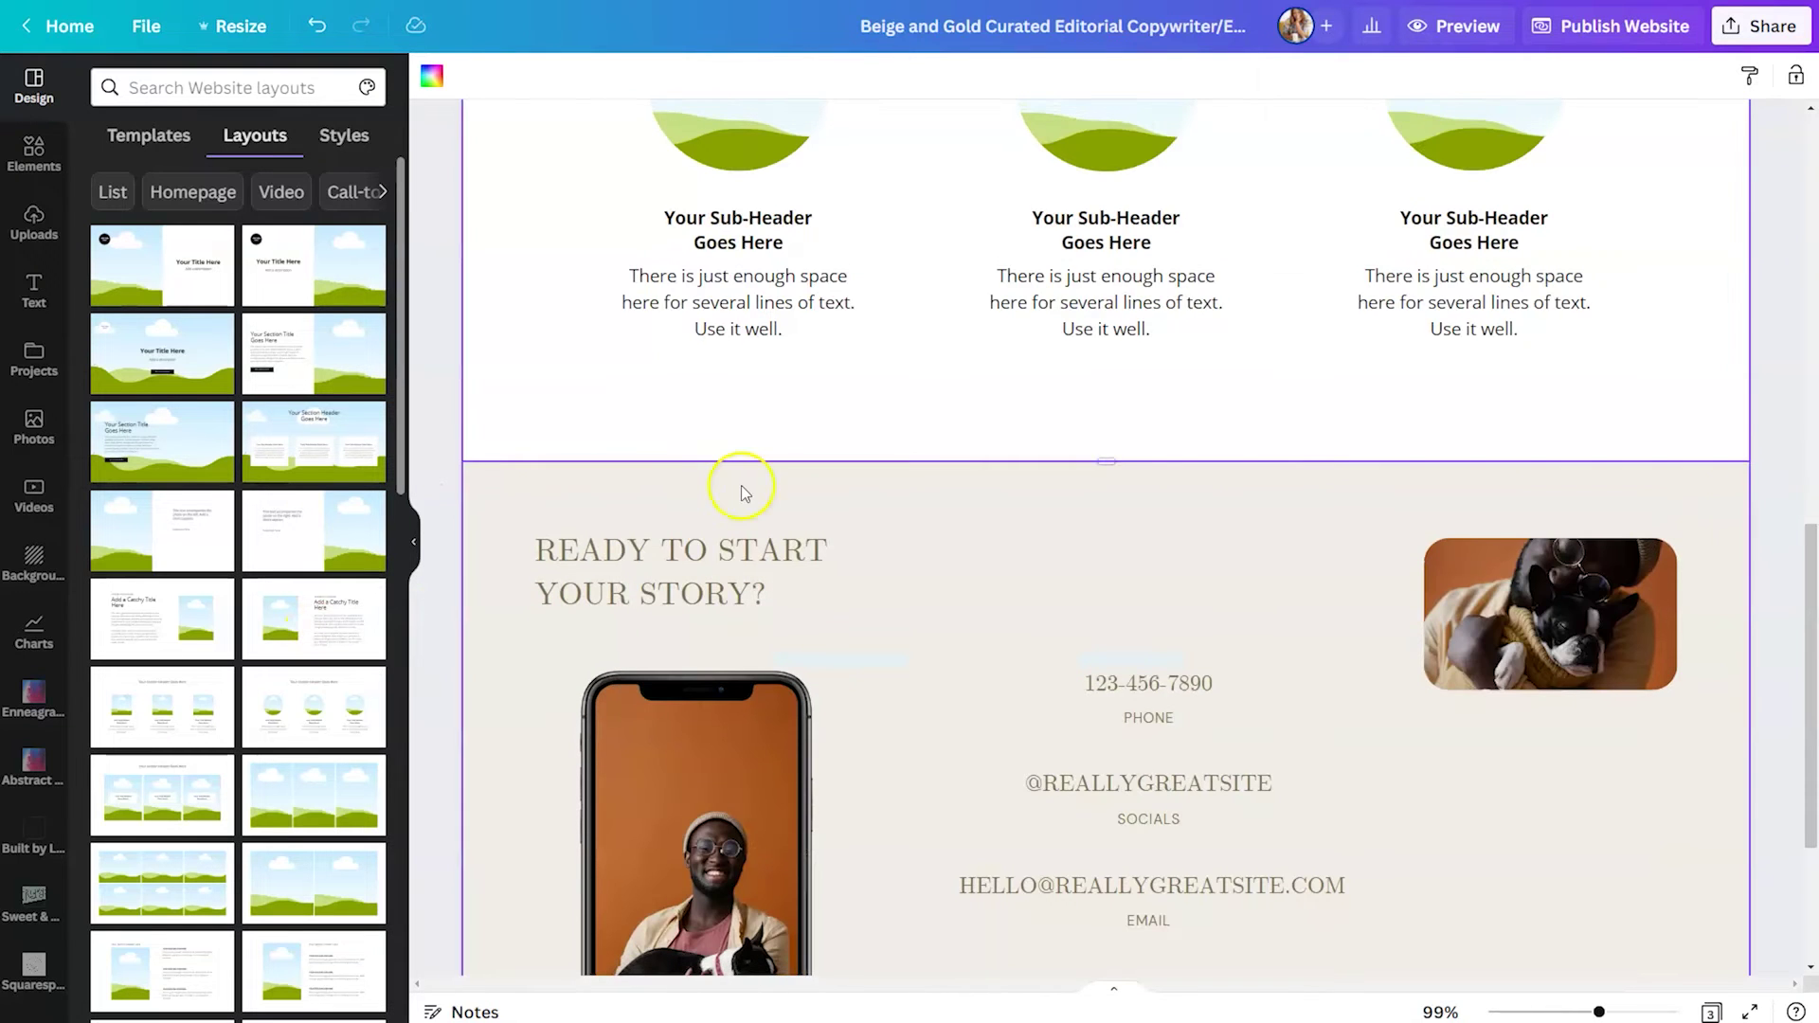
scroll(739, 483, up, 5)
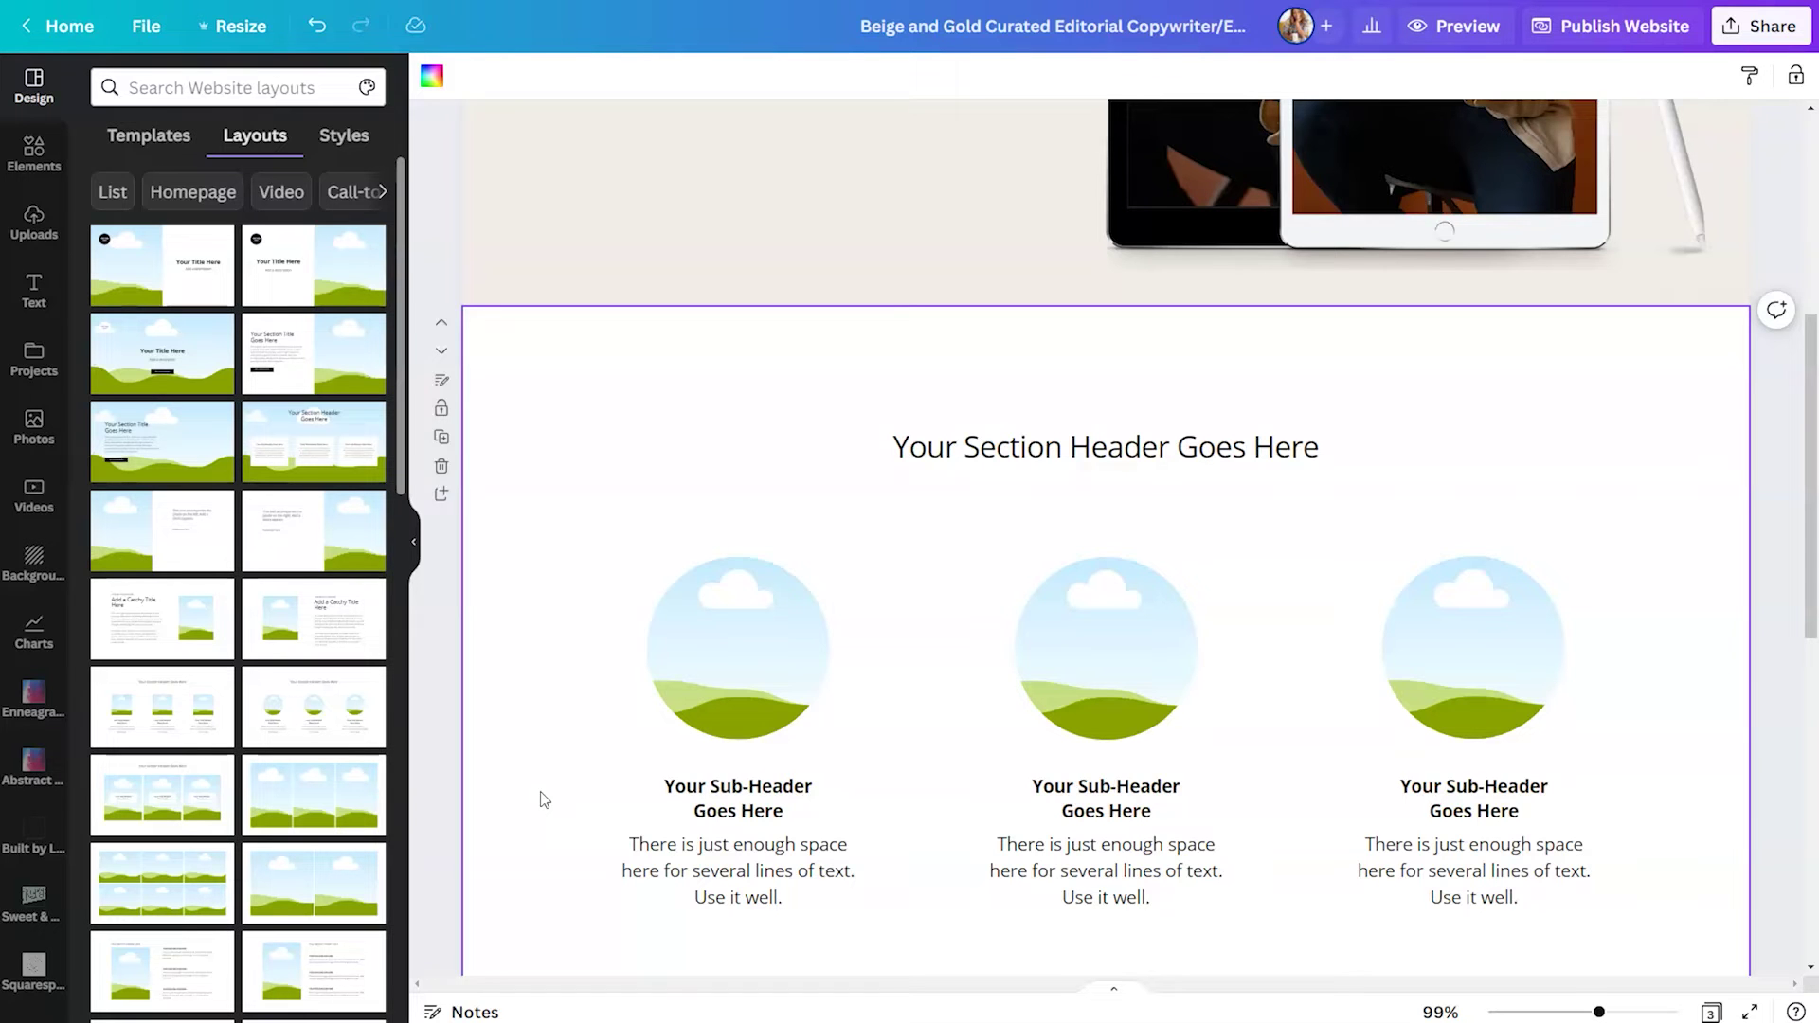
click(441, 466)
click(589, 483)
scroll(589, 486, up, 5)
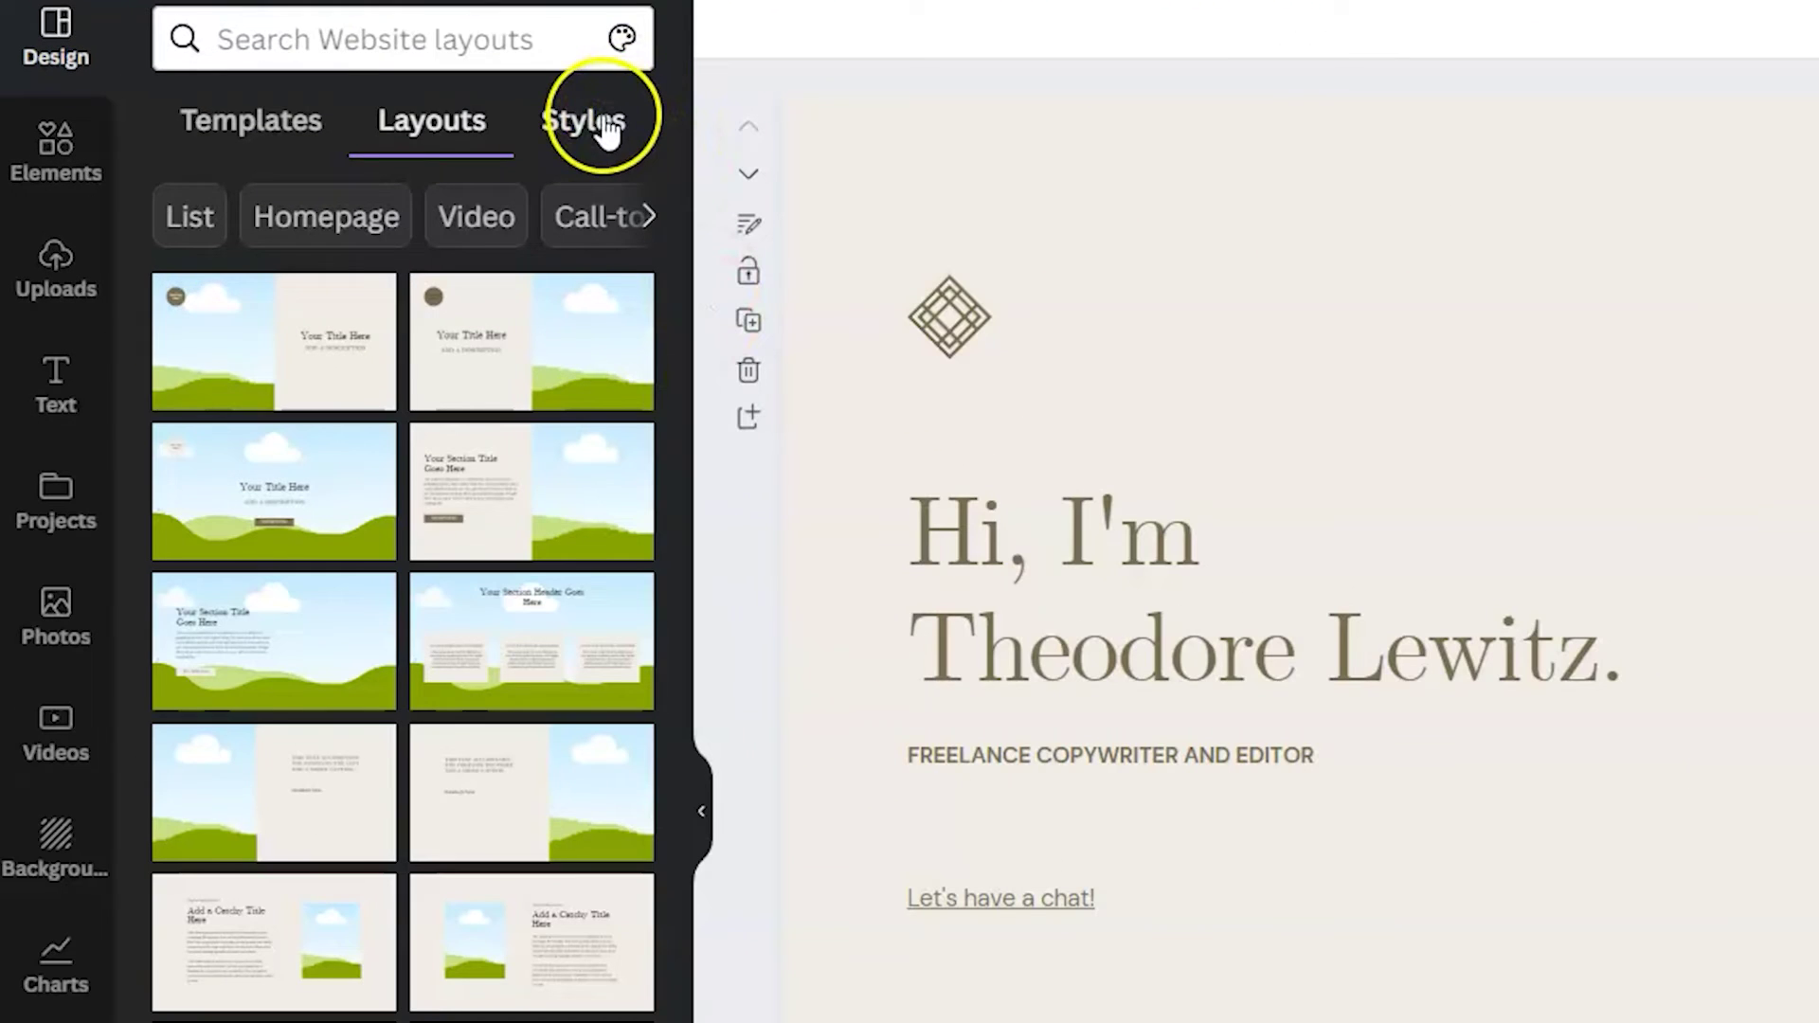
Step: Open the design Styles panel and show all available colour palettes
click(348, 136)
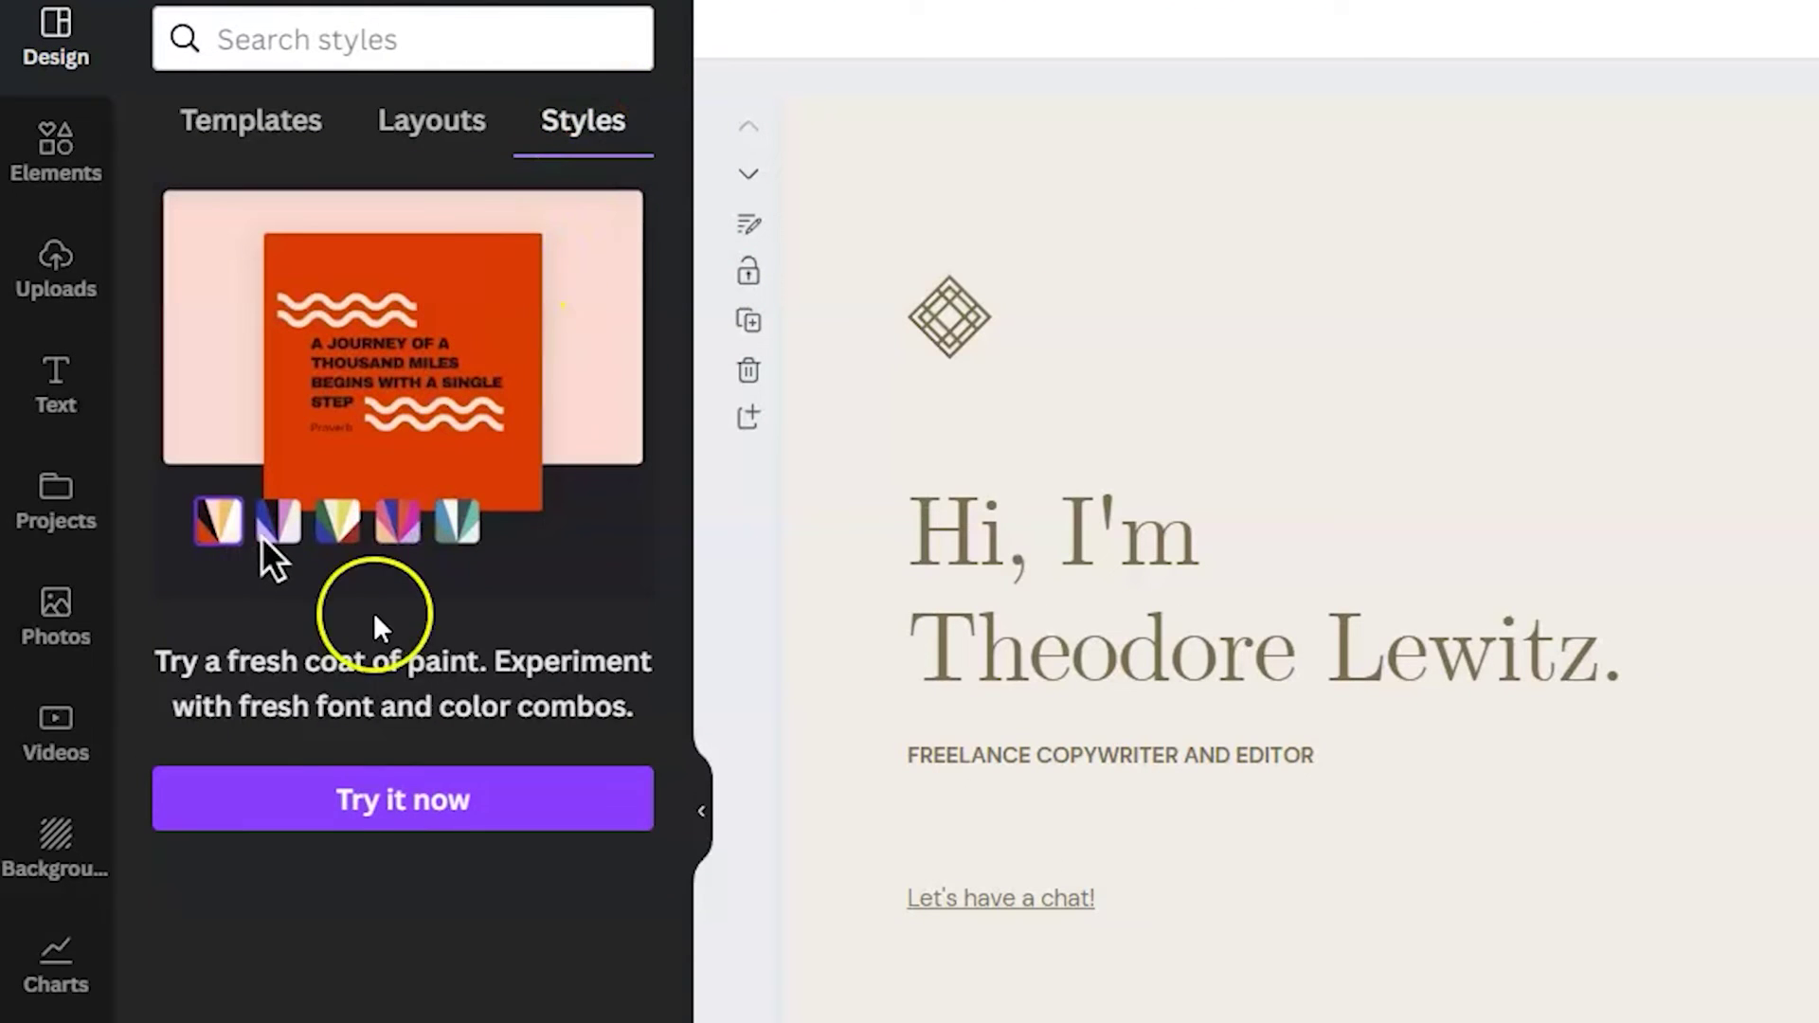
click(345, 808)
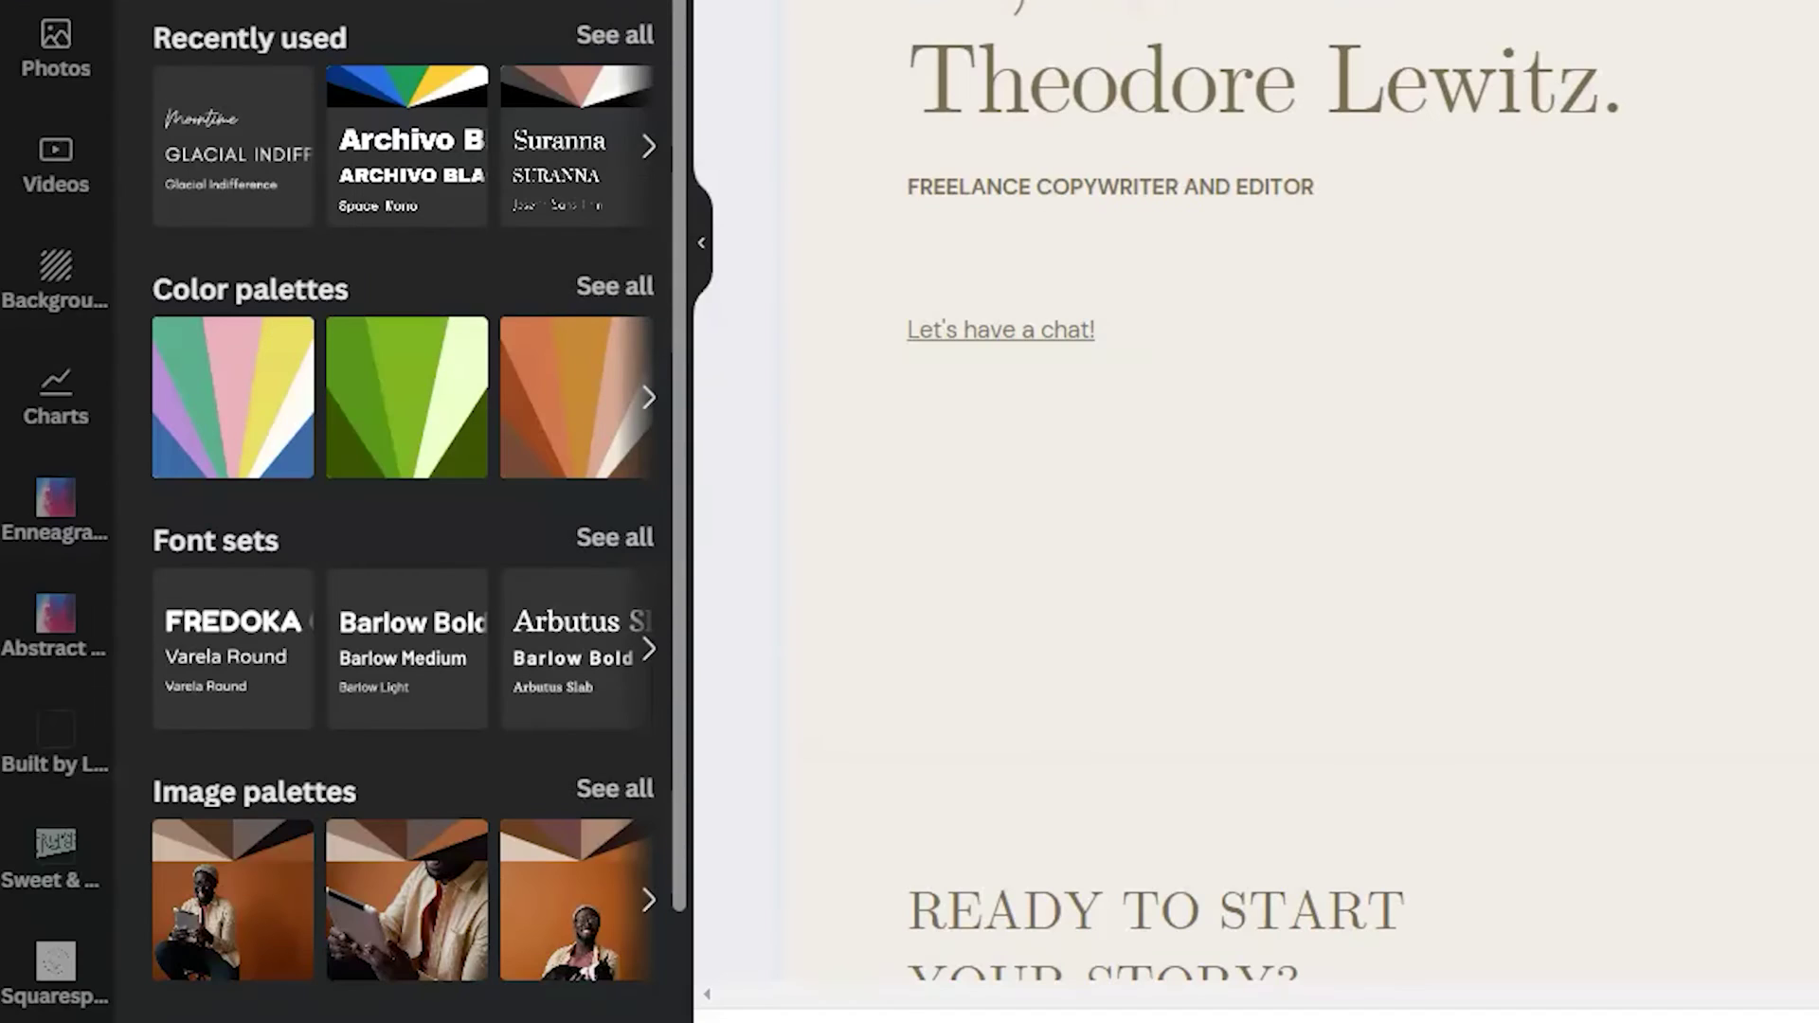
click(606, 292)
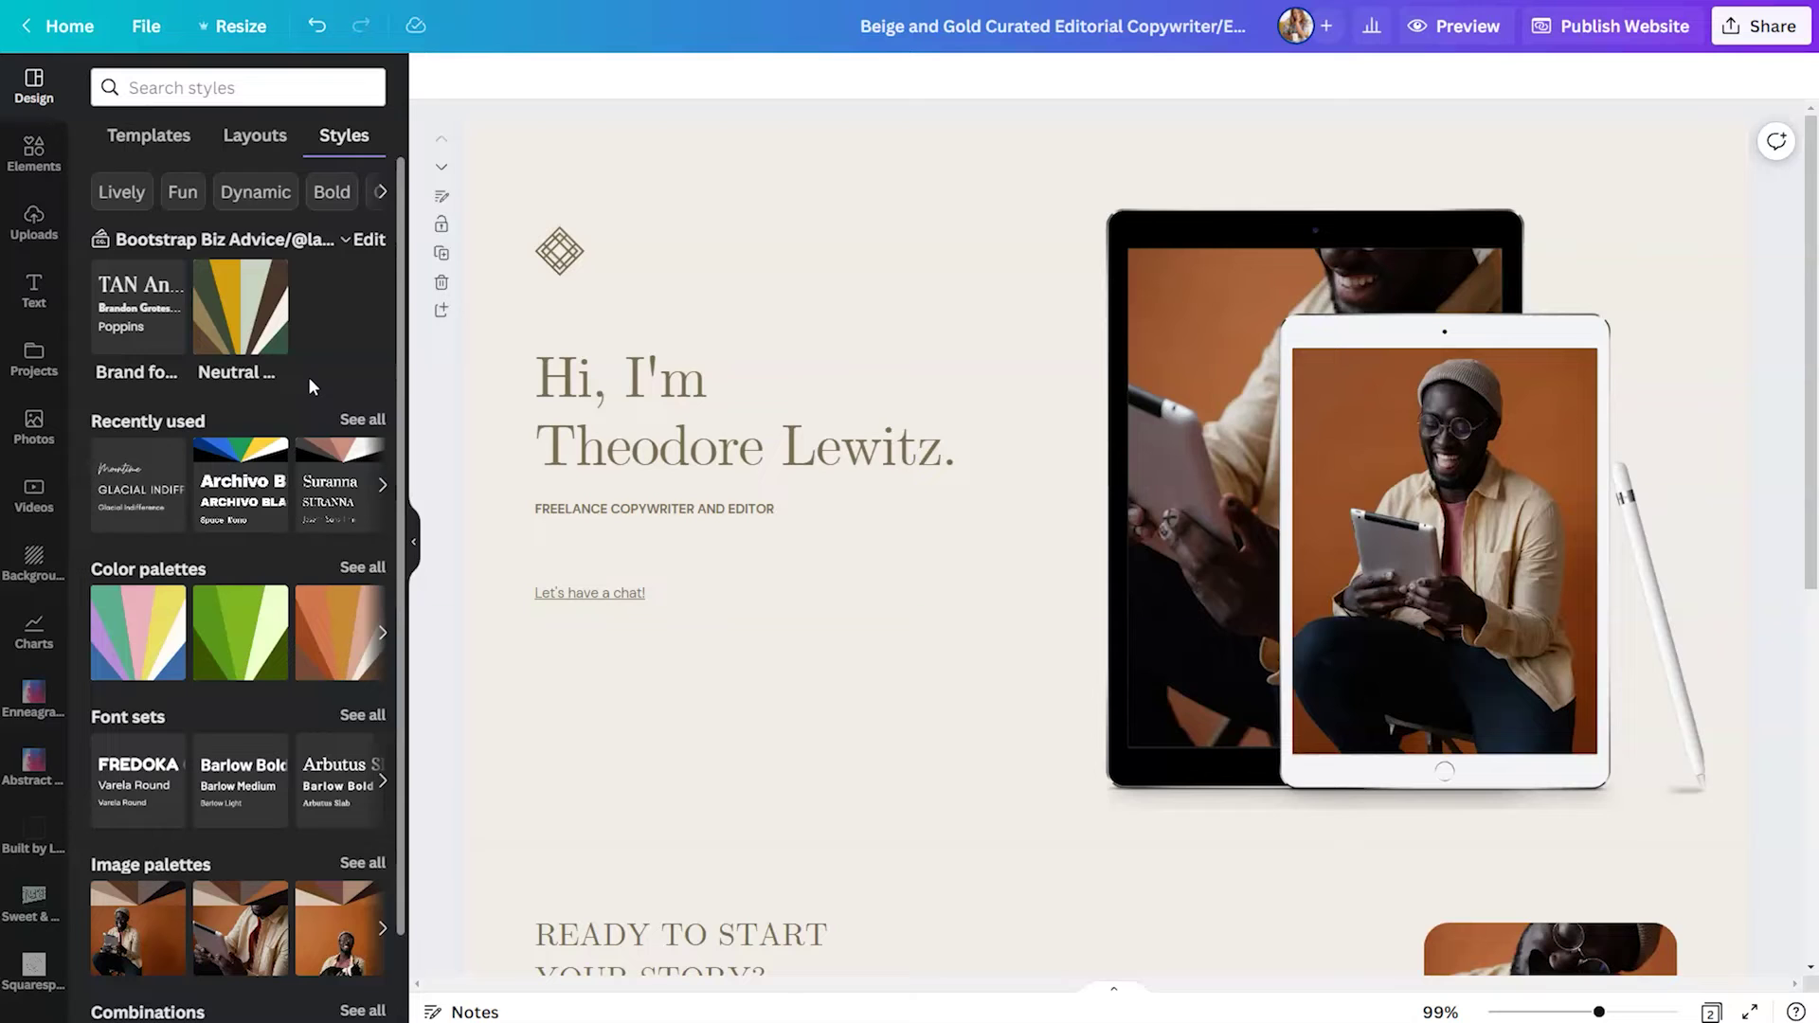
click(356, 568)
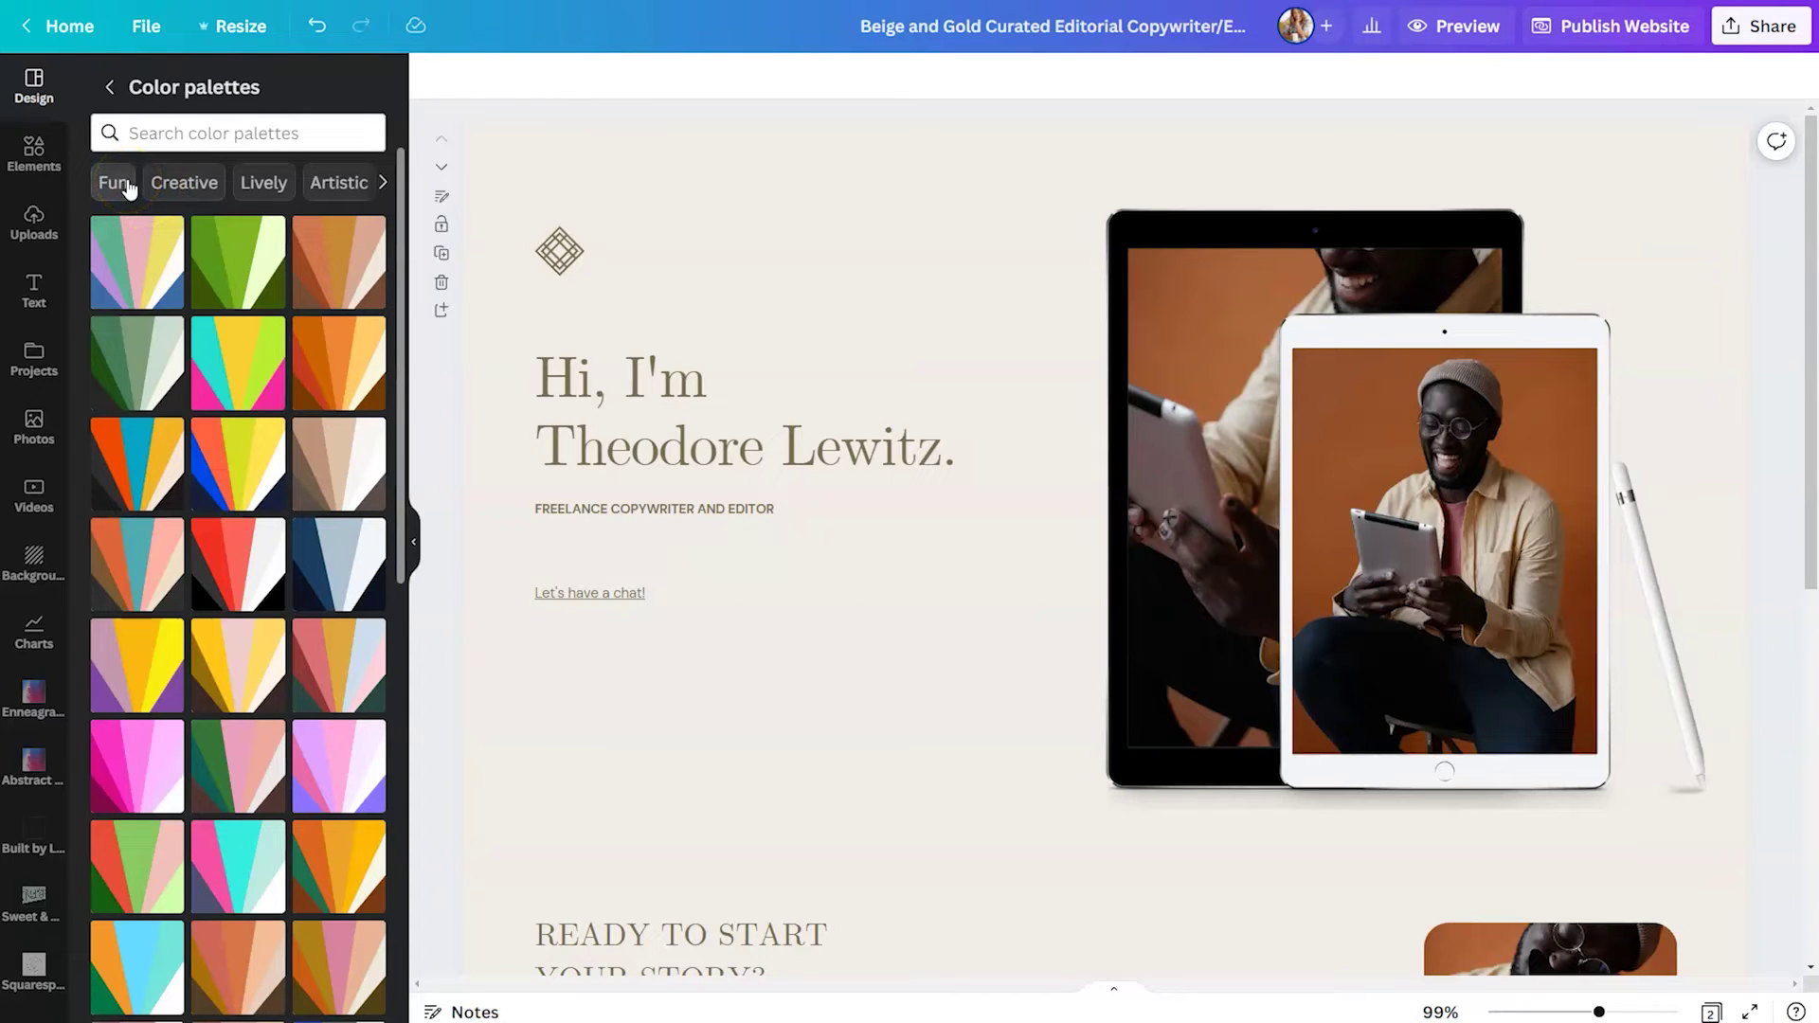
Step: Browse the Lively colour palettes, then return to Styles and apply the Neutral style
click(282, 183)
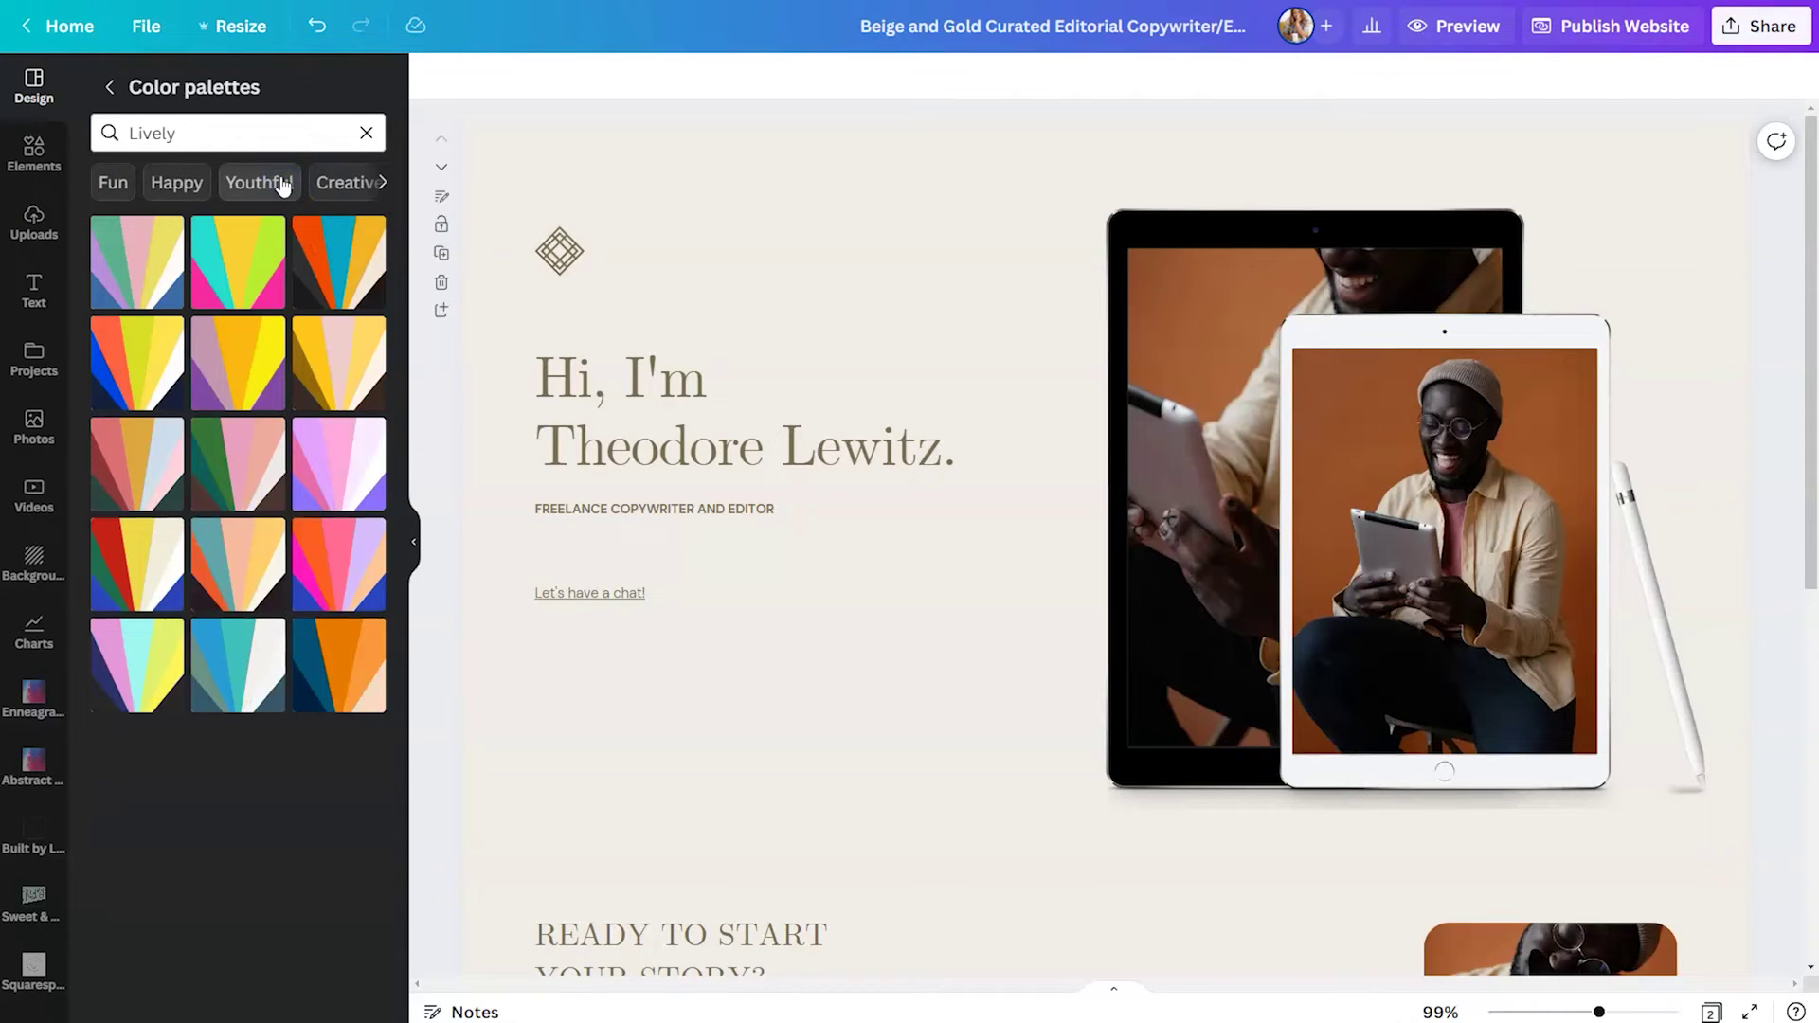
click(387, 186)
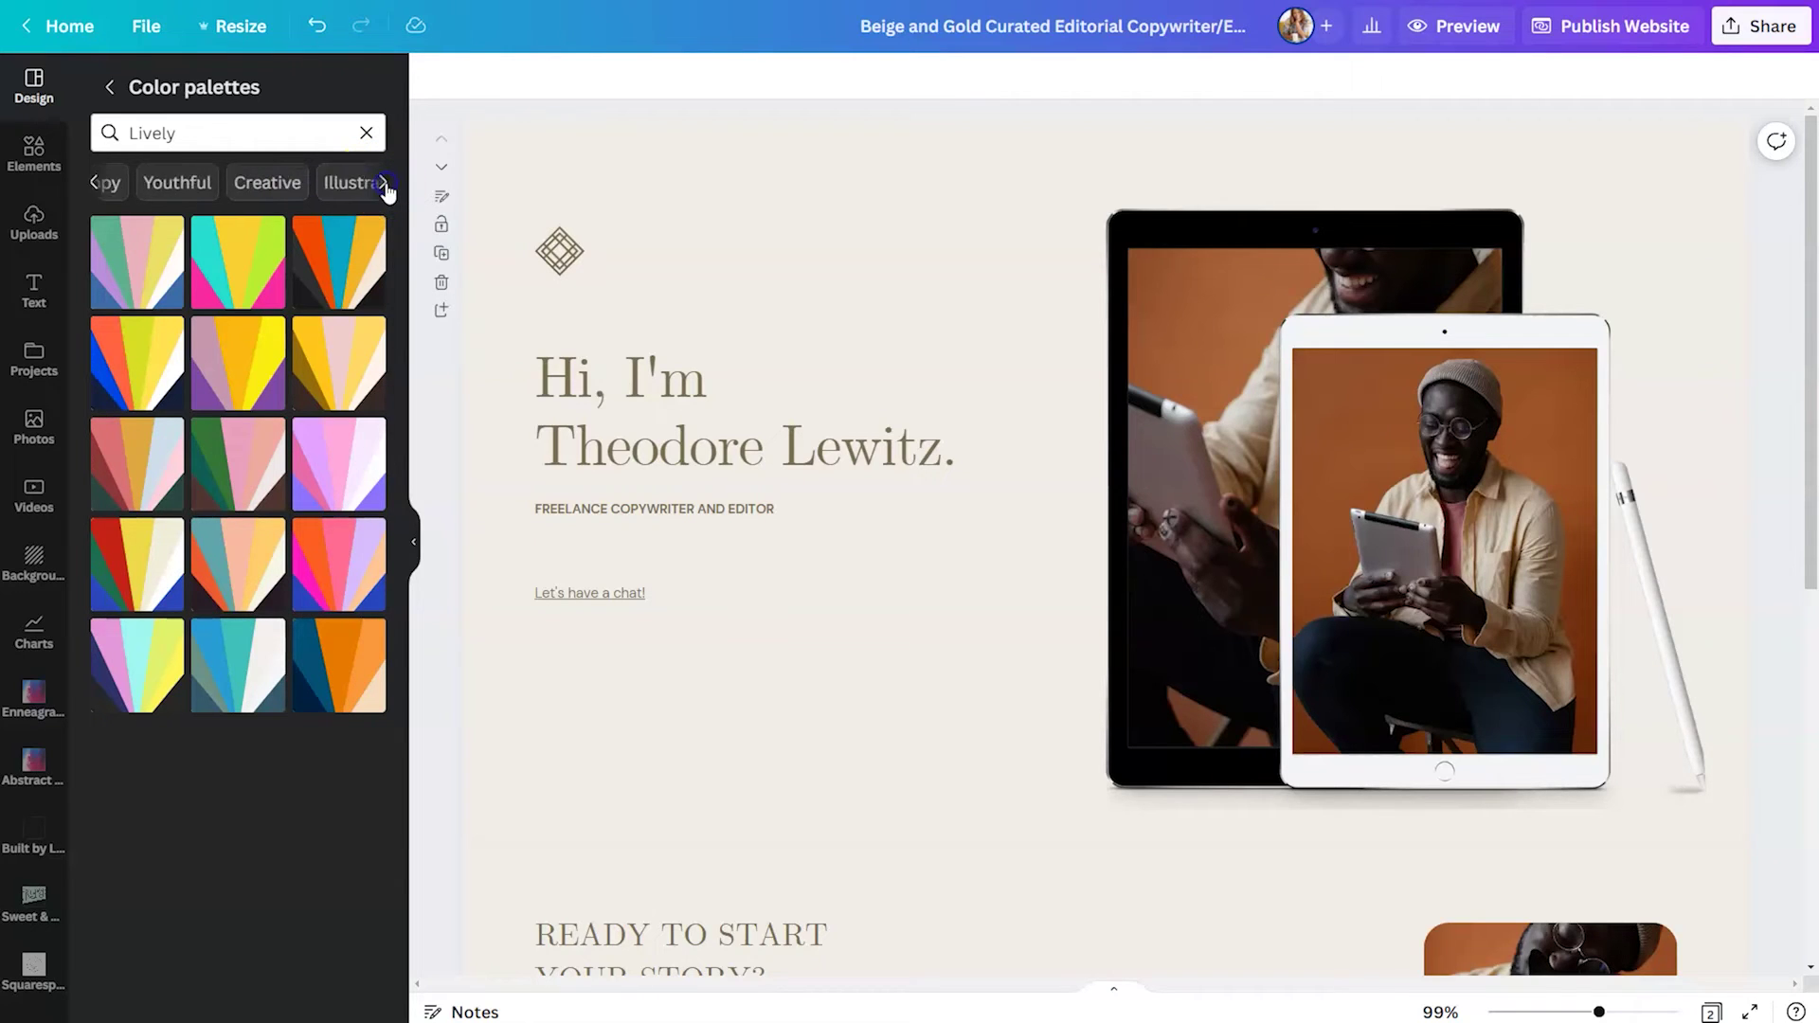
click(96, 187)
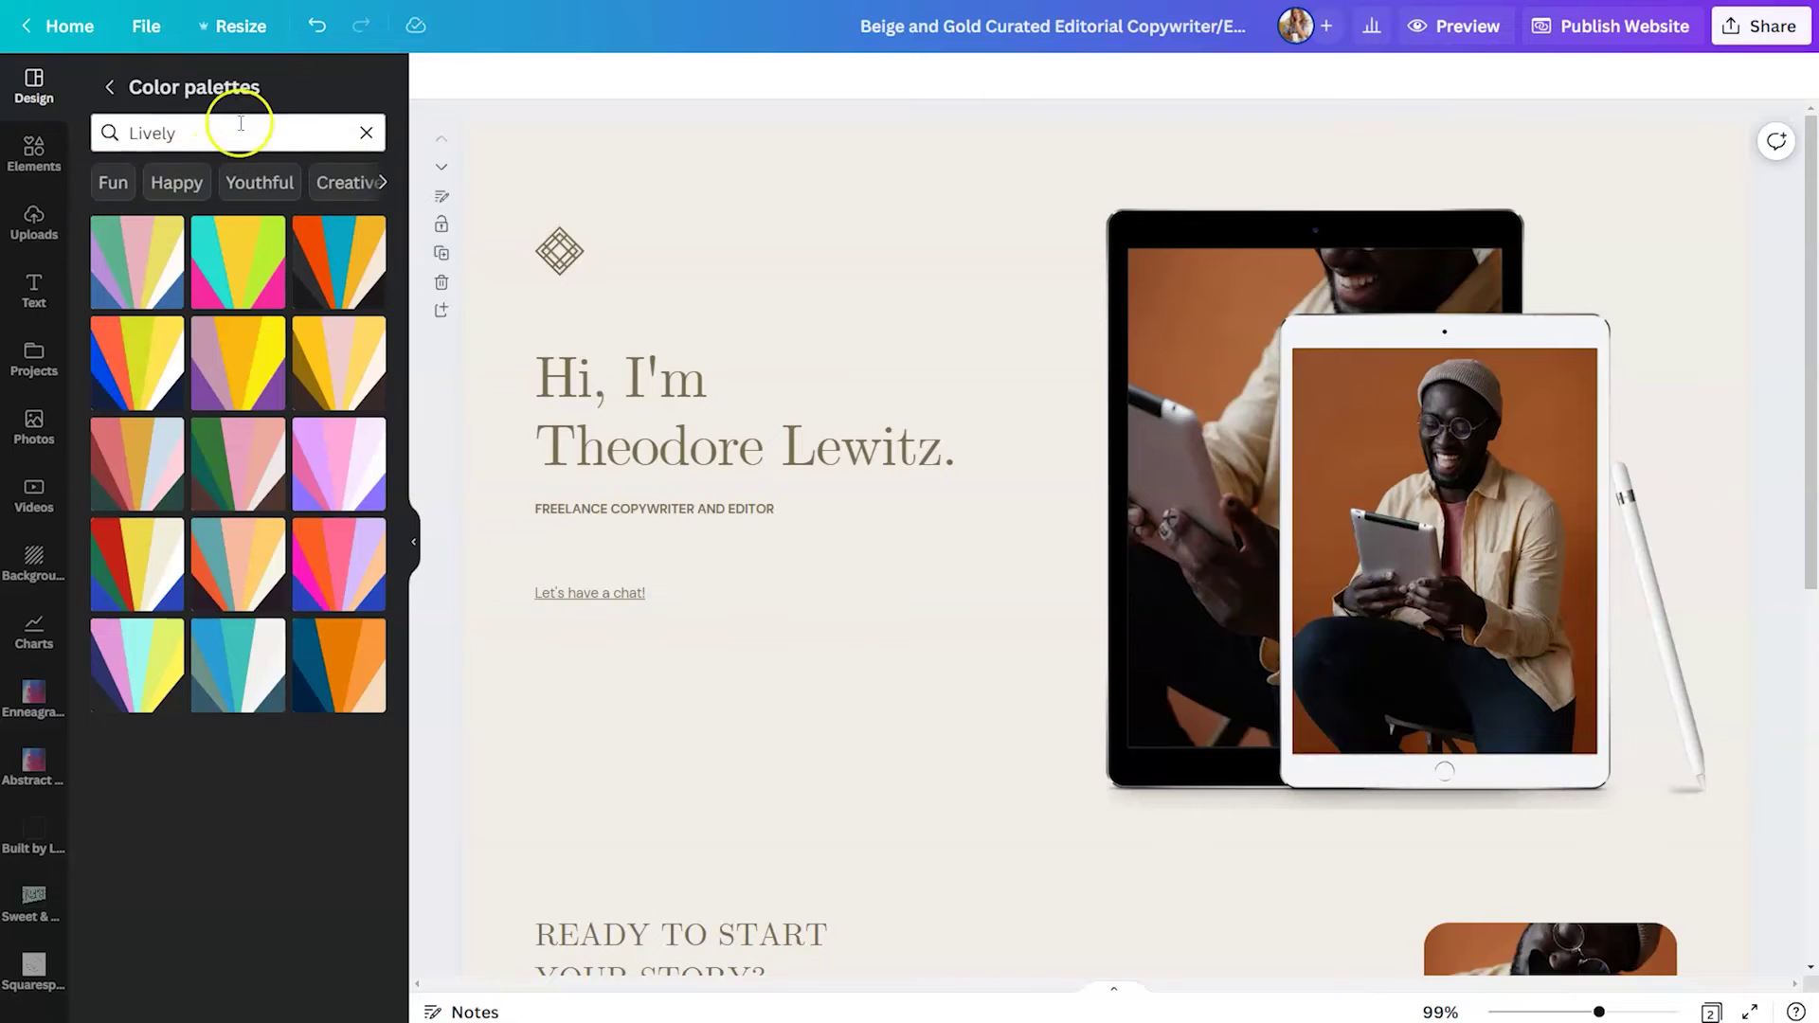
click(110, 87)
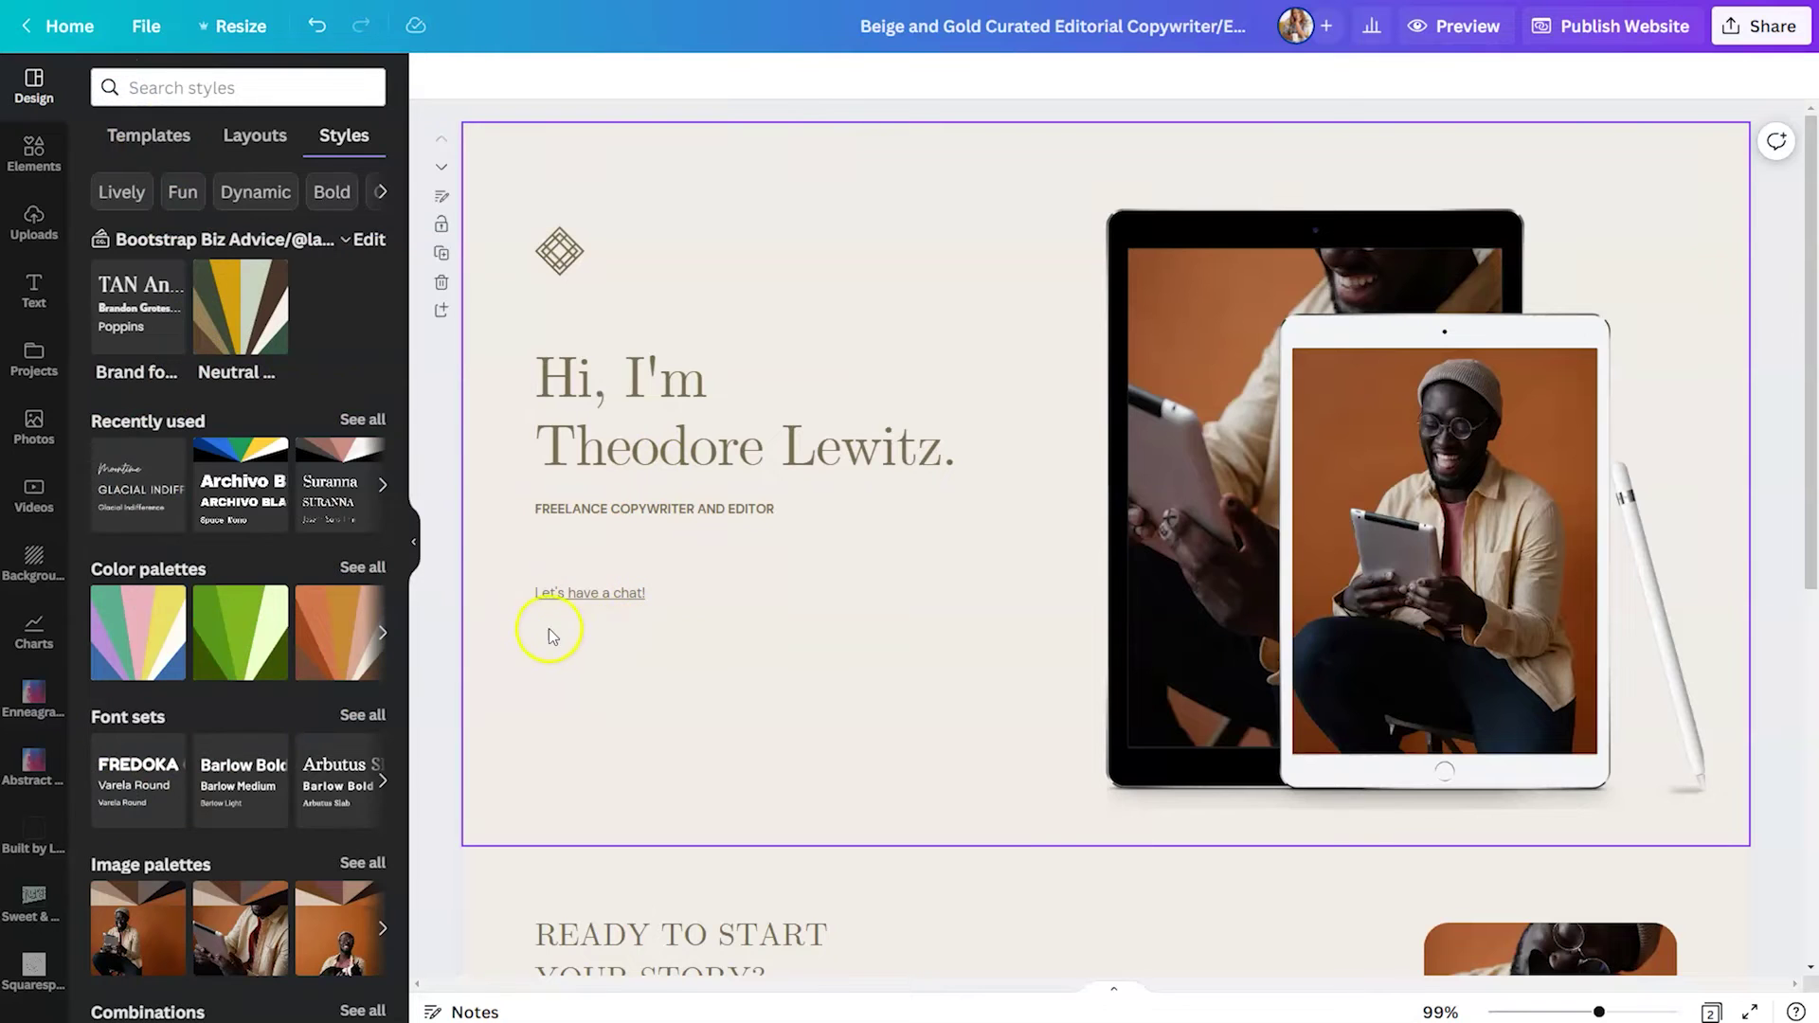
click(248, 315)
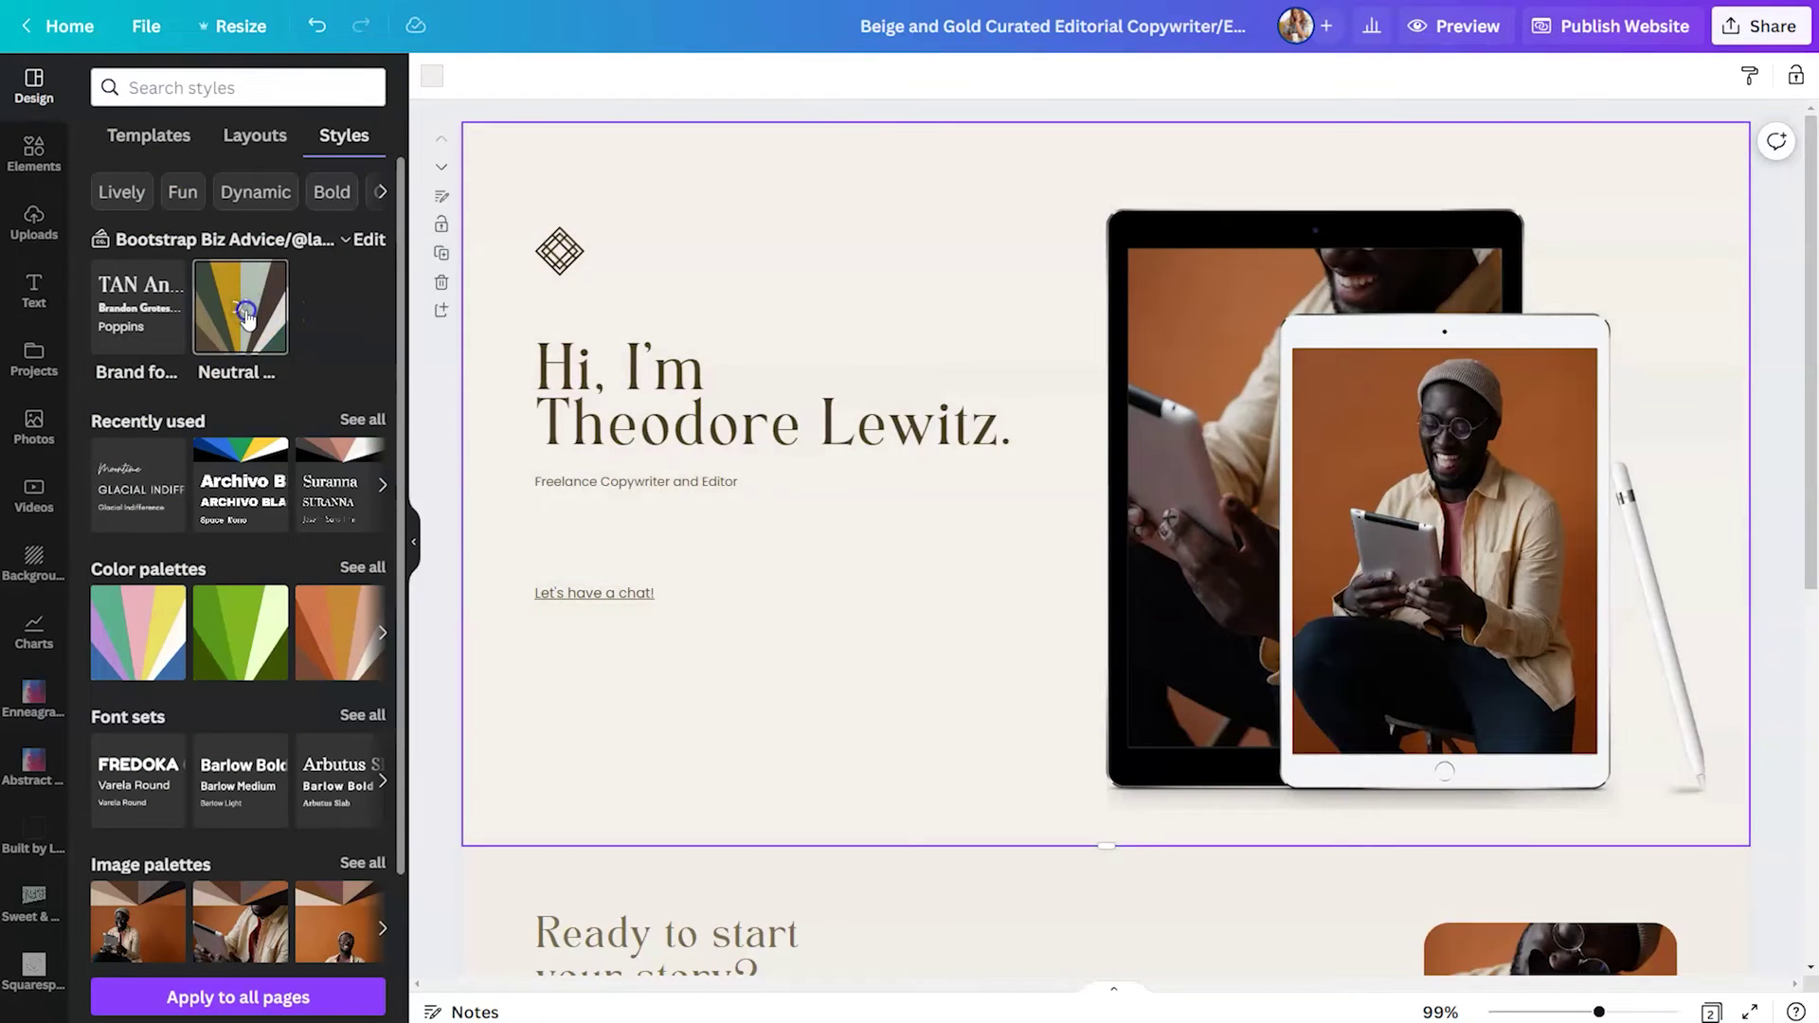
Step: Shuffle the Neutral style colours and apply brand fonts until the hero background is sage green
click(248, 315)
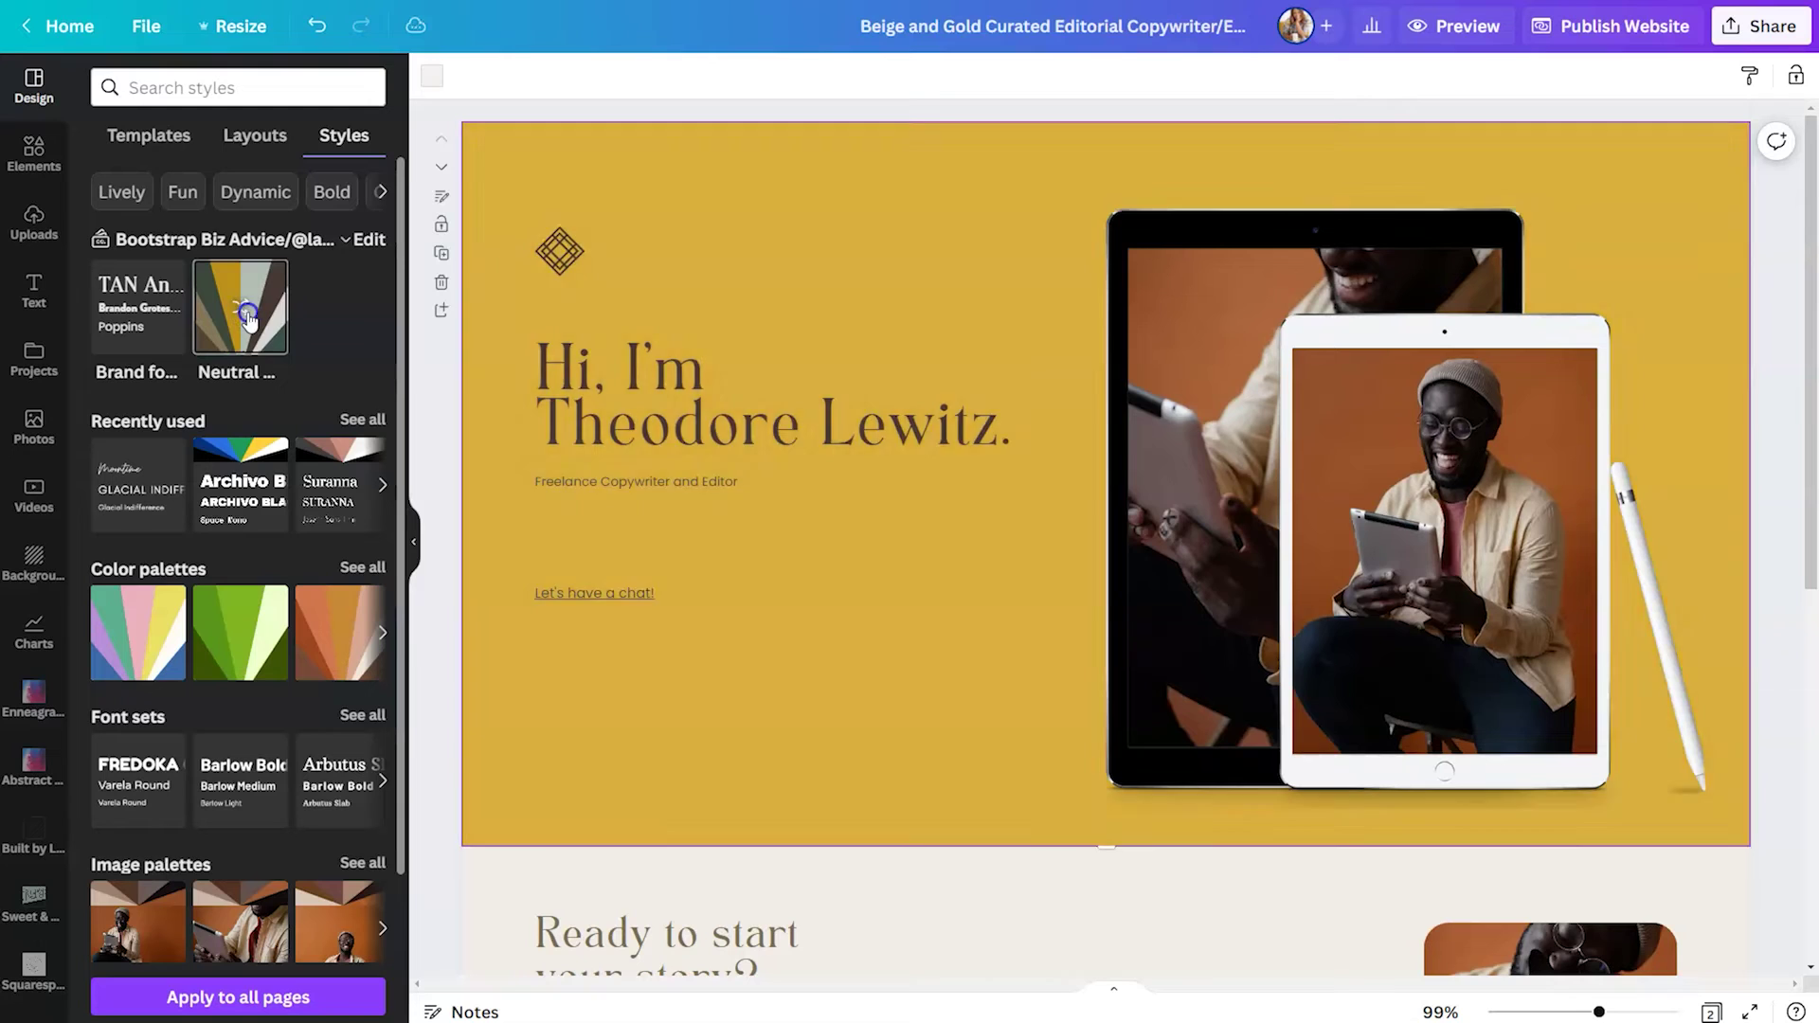
click(248, 318)
click(133, 322)
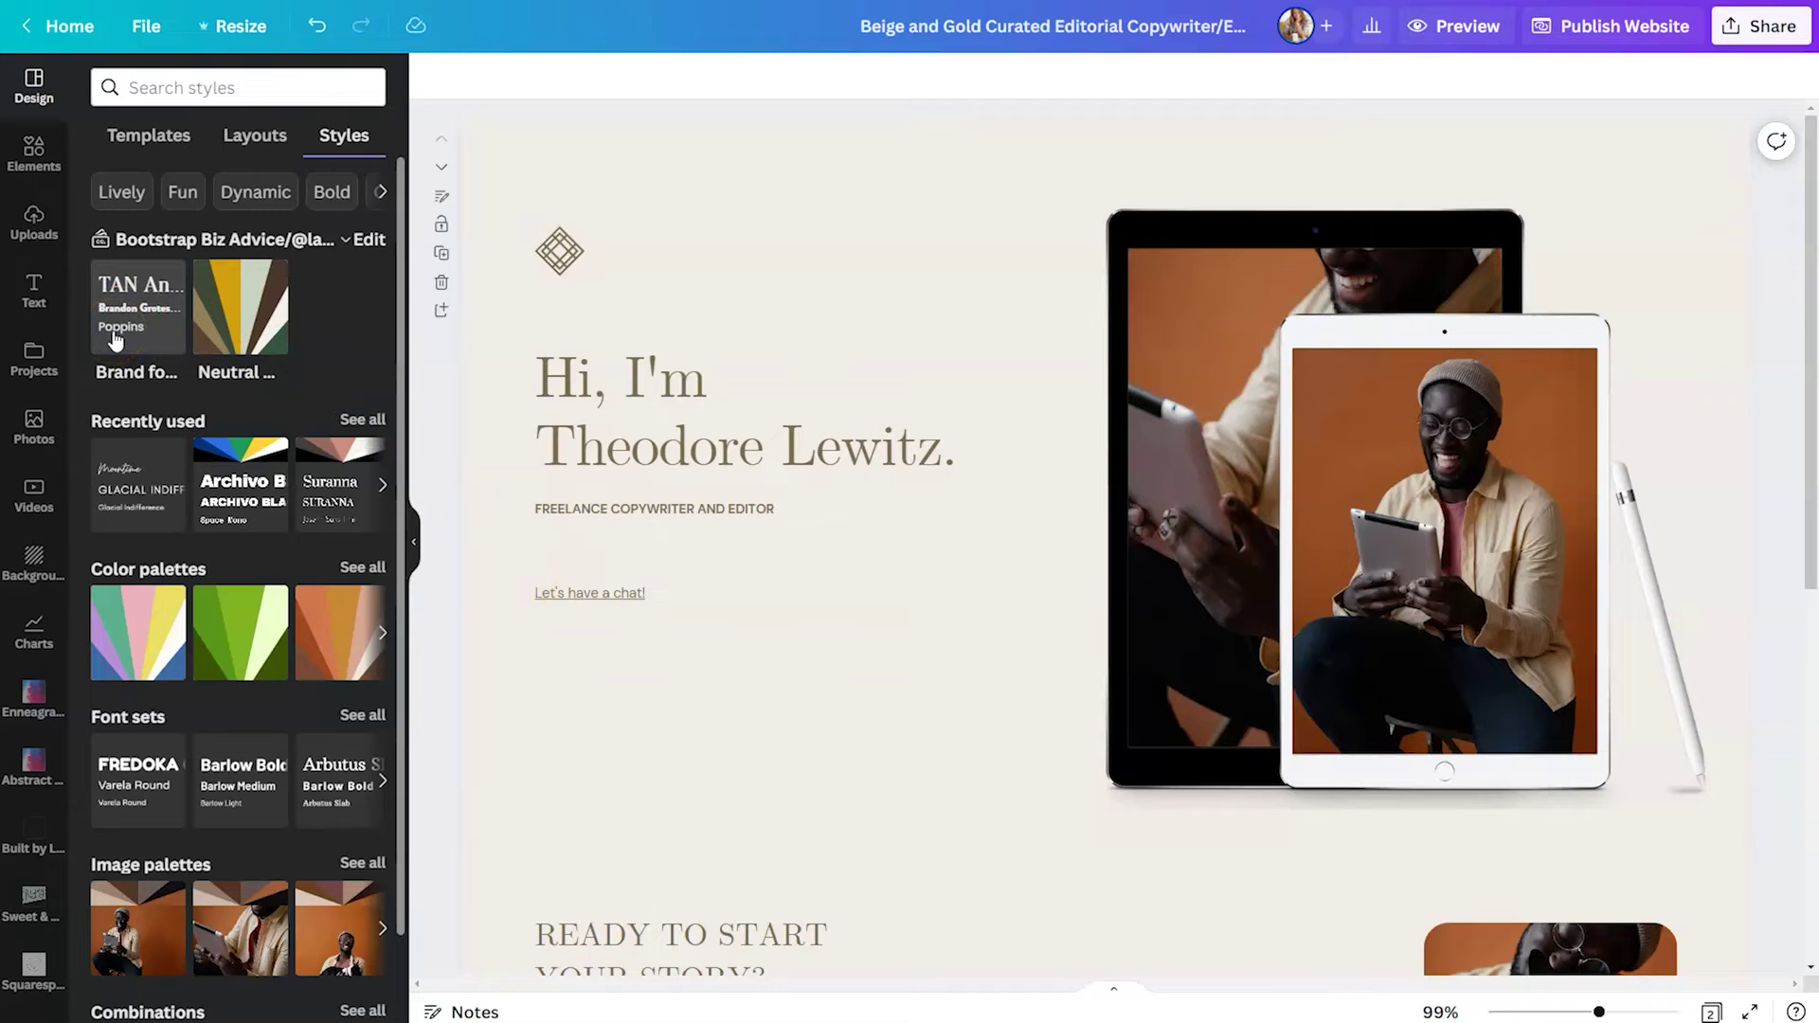
click(116, 343)
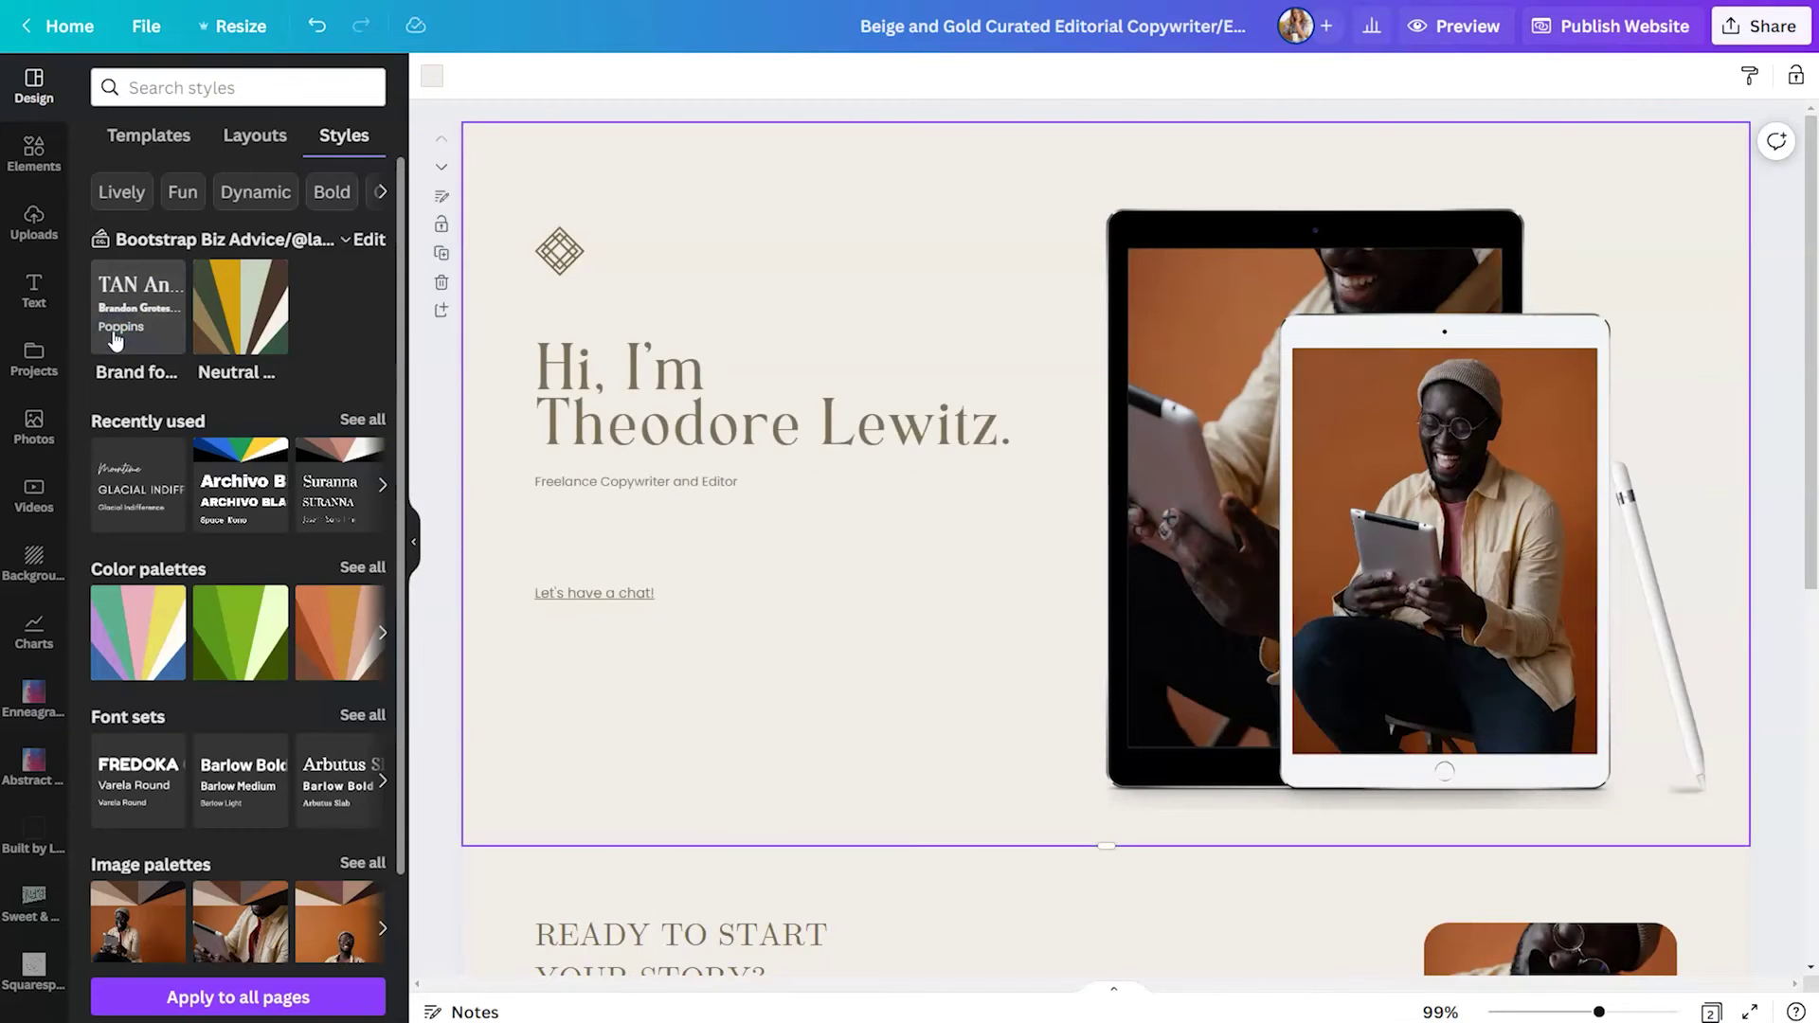
click(160, 363)
click(1202, 27)
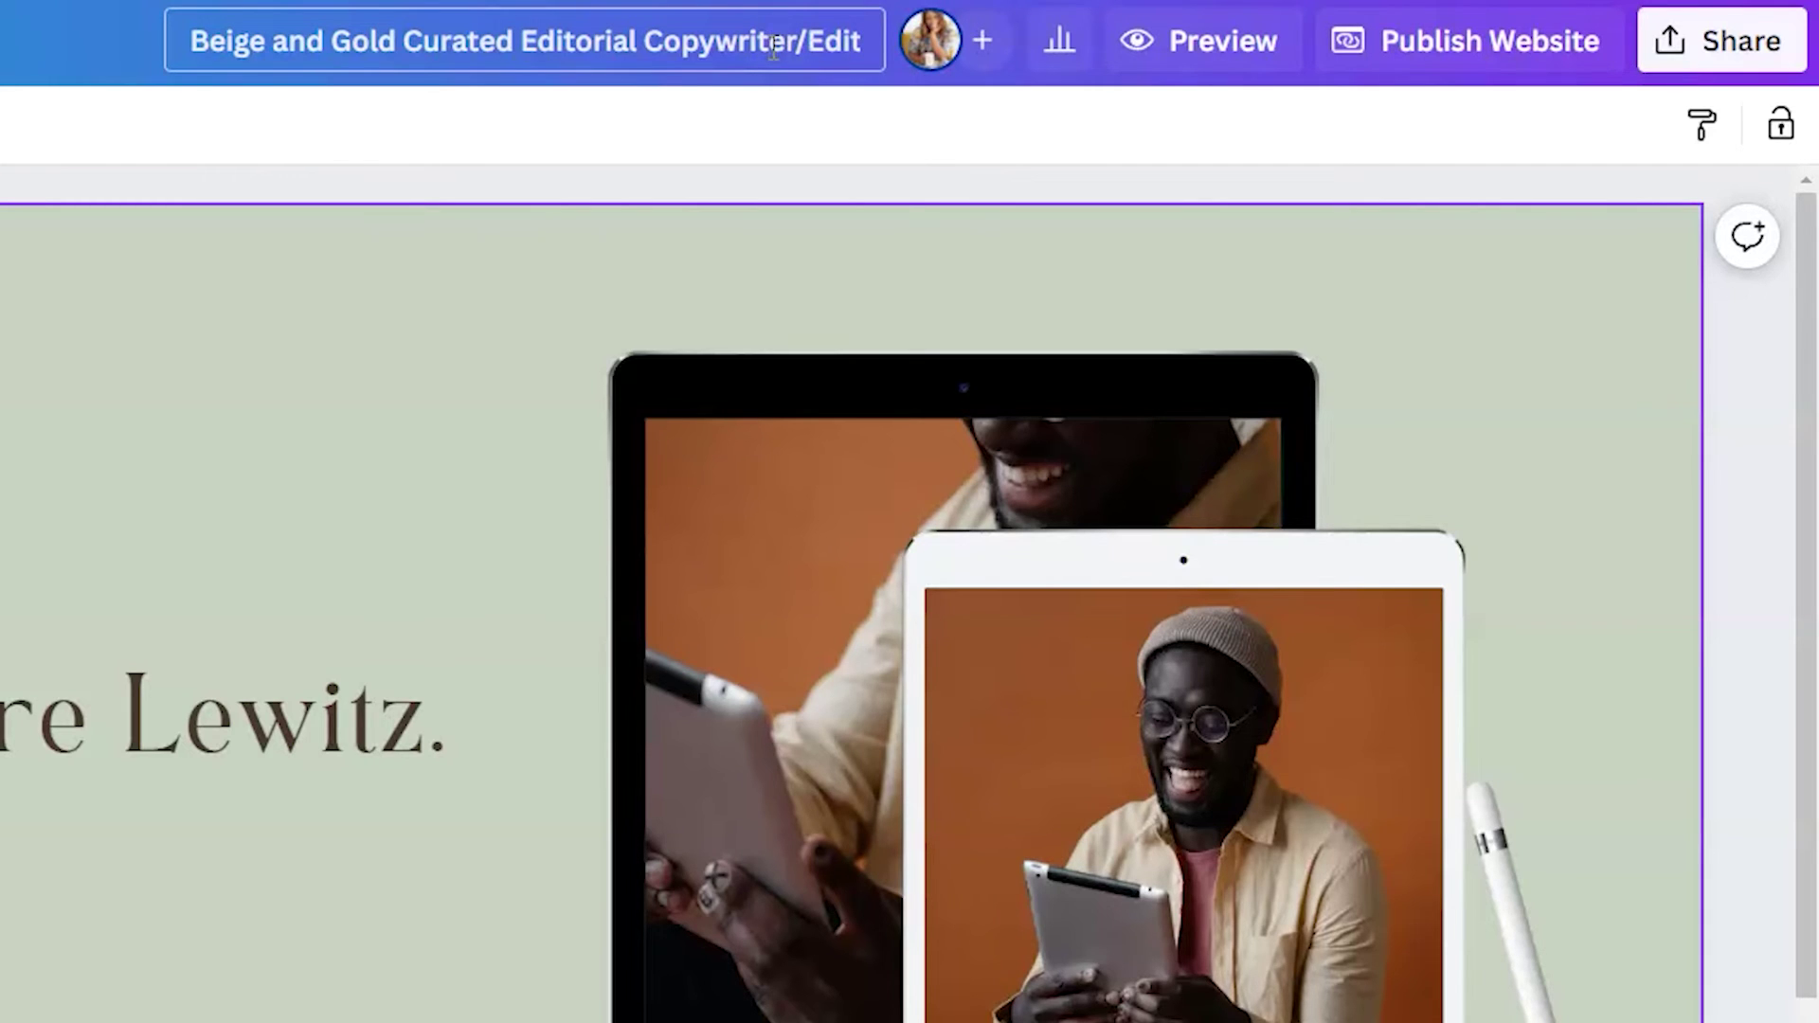
Step: Replace the design's title with 'Bootstrap Course'
triple_click(772, 43)
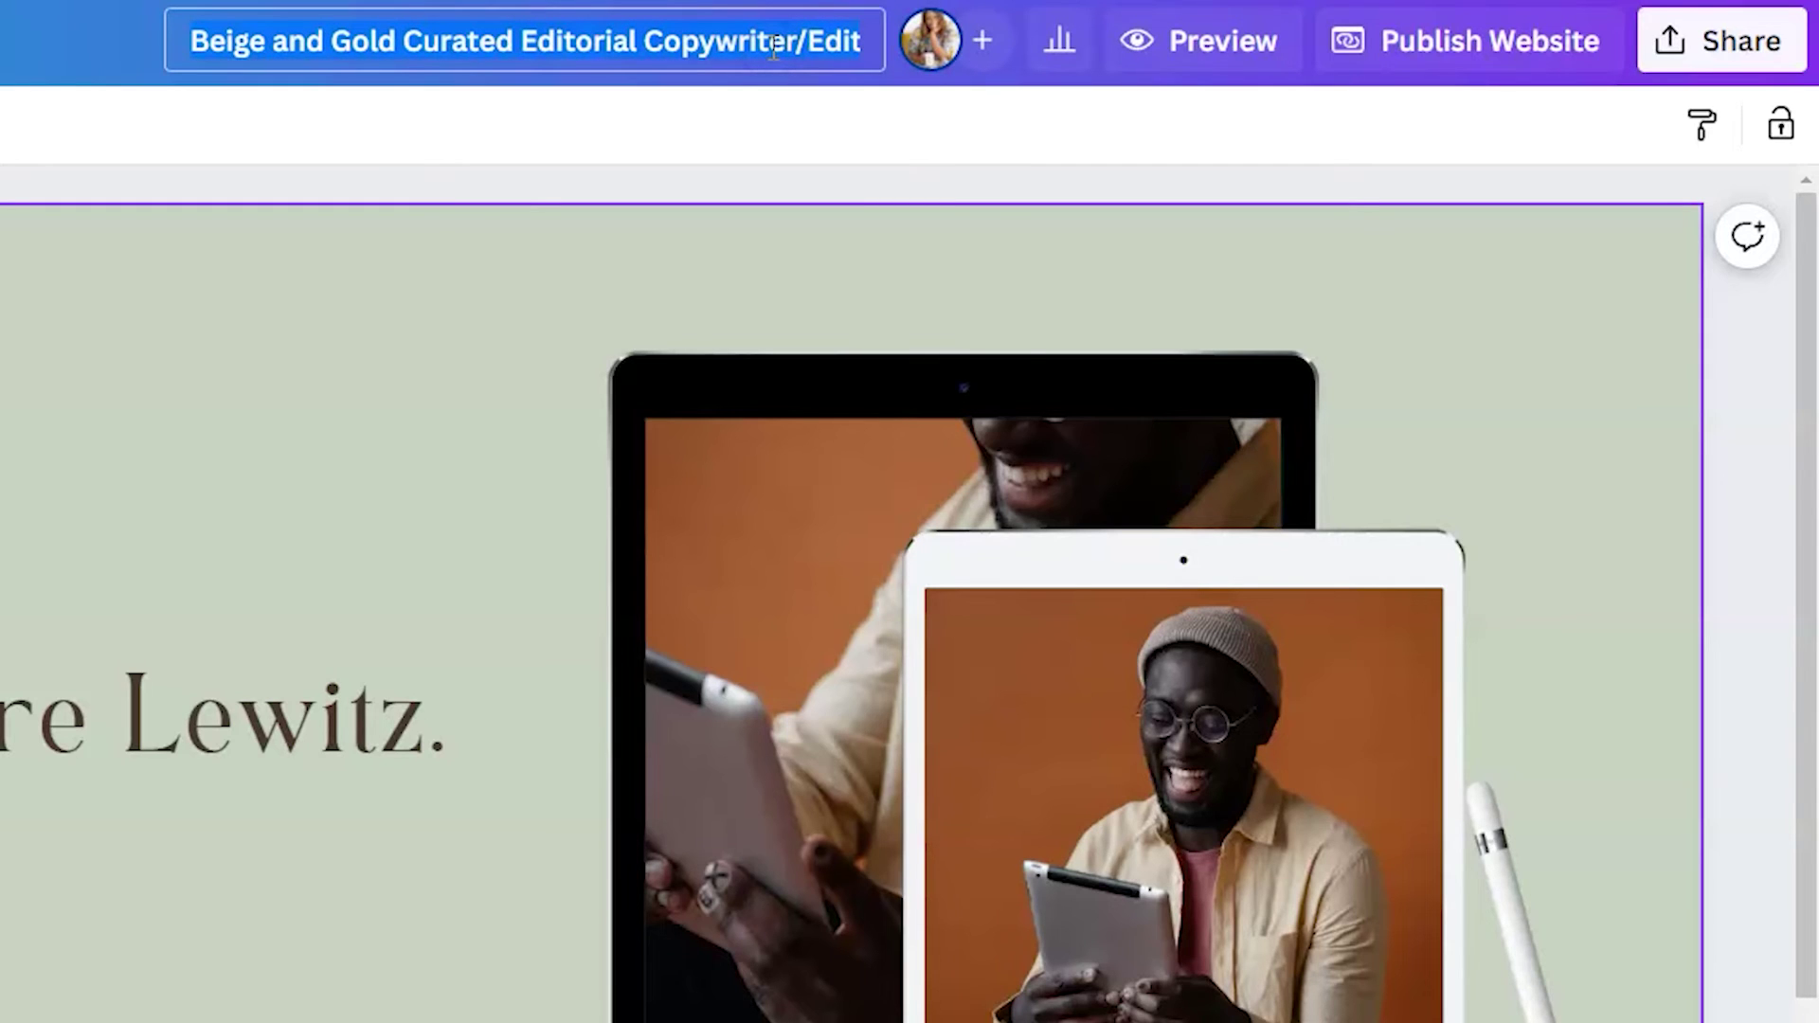
key(BackSpace)
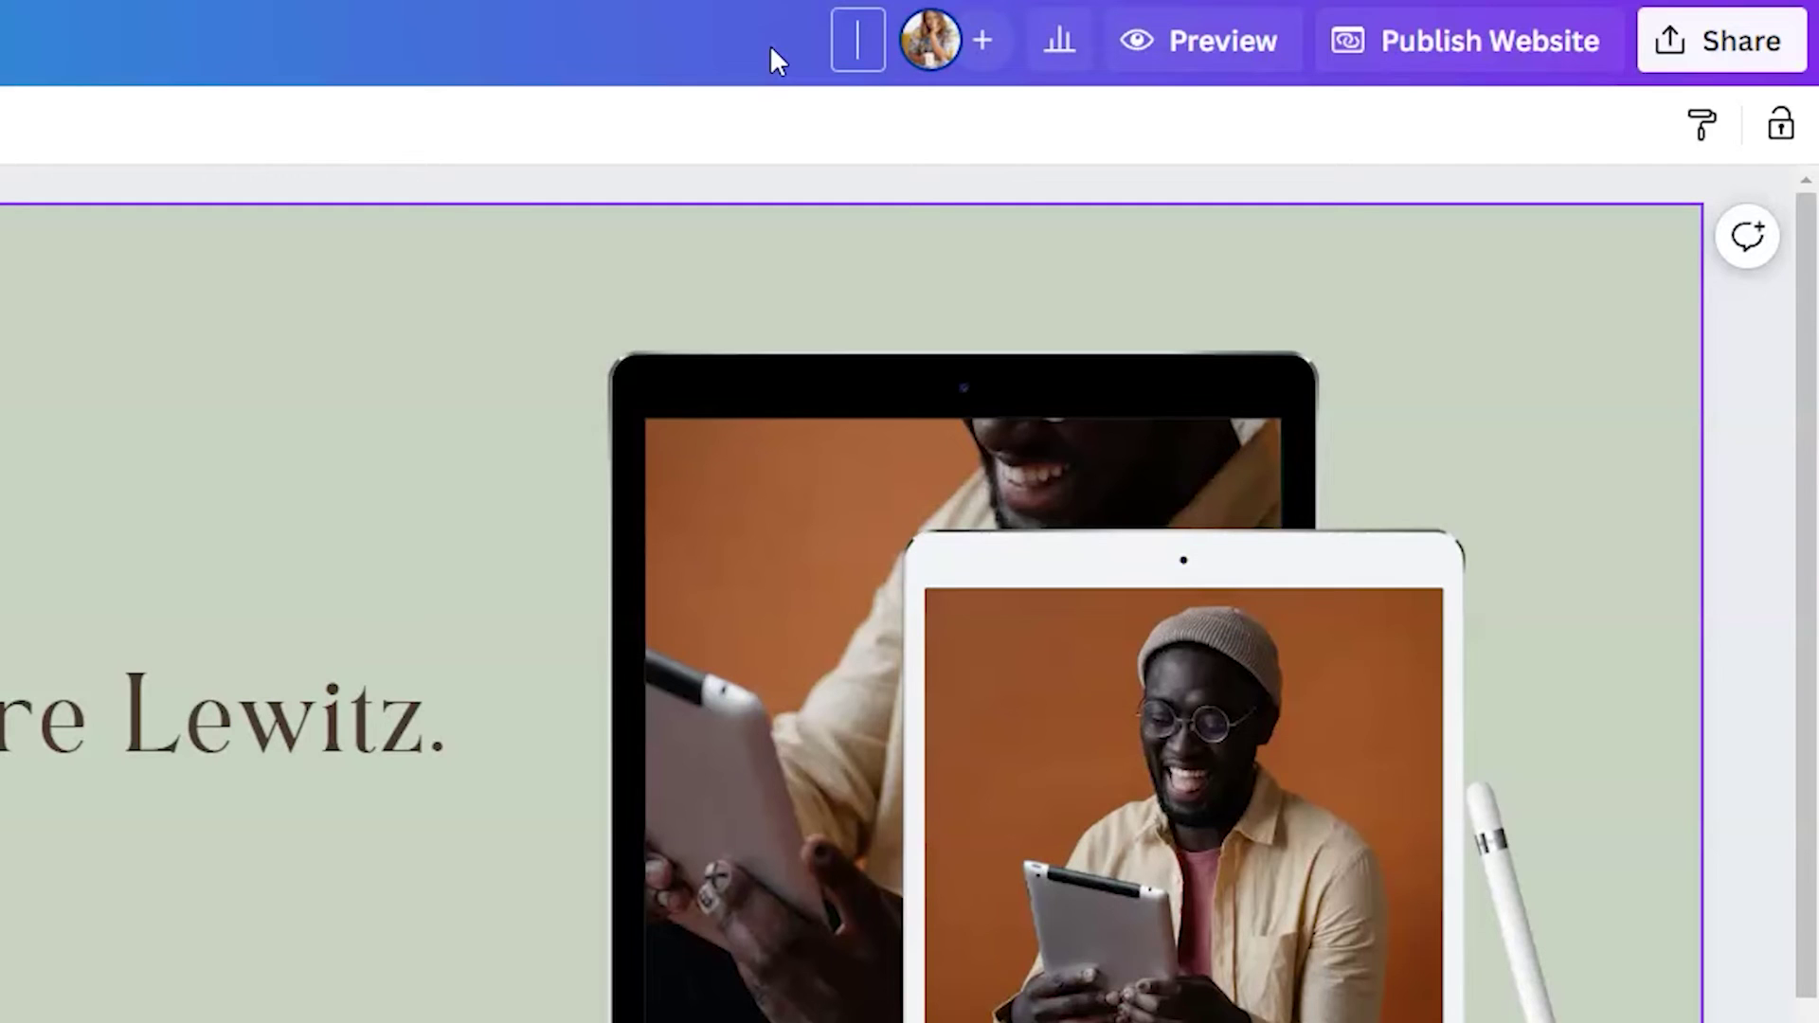
text(Bootst)
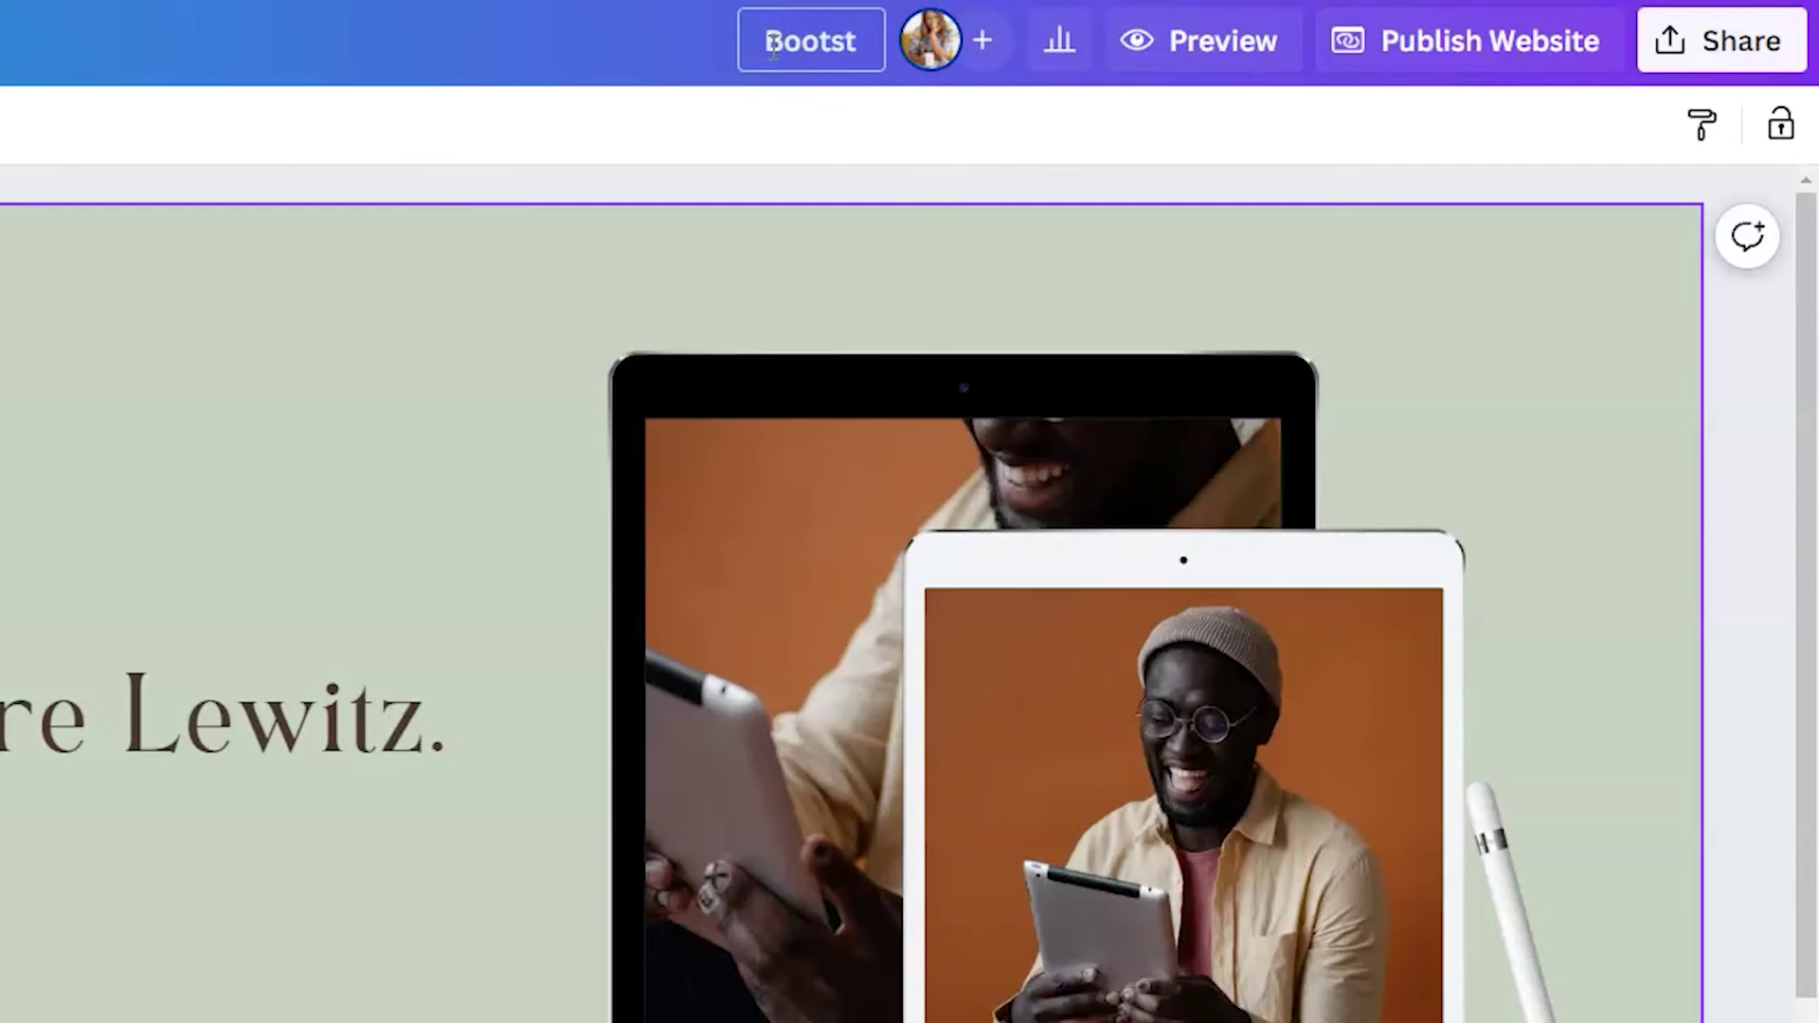
text(rap Course)
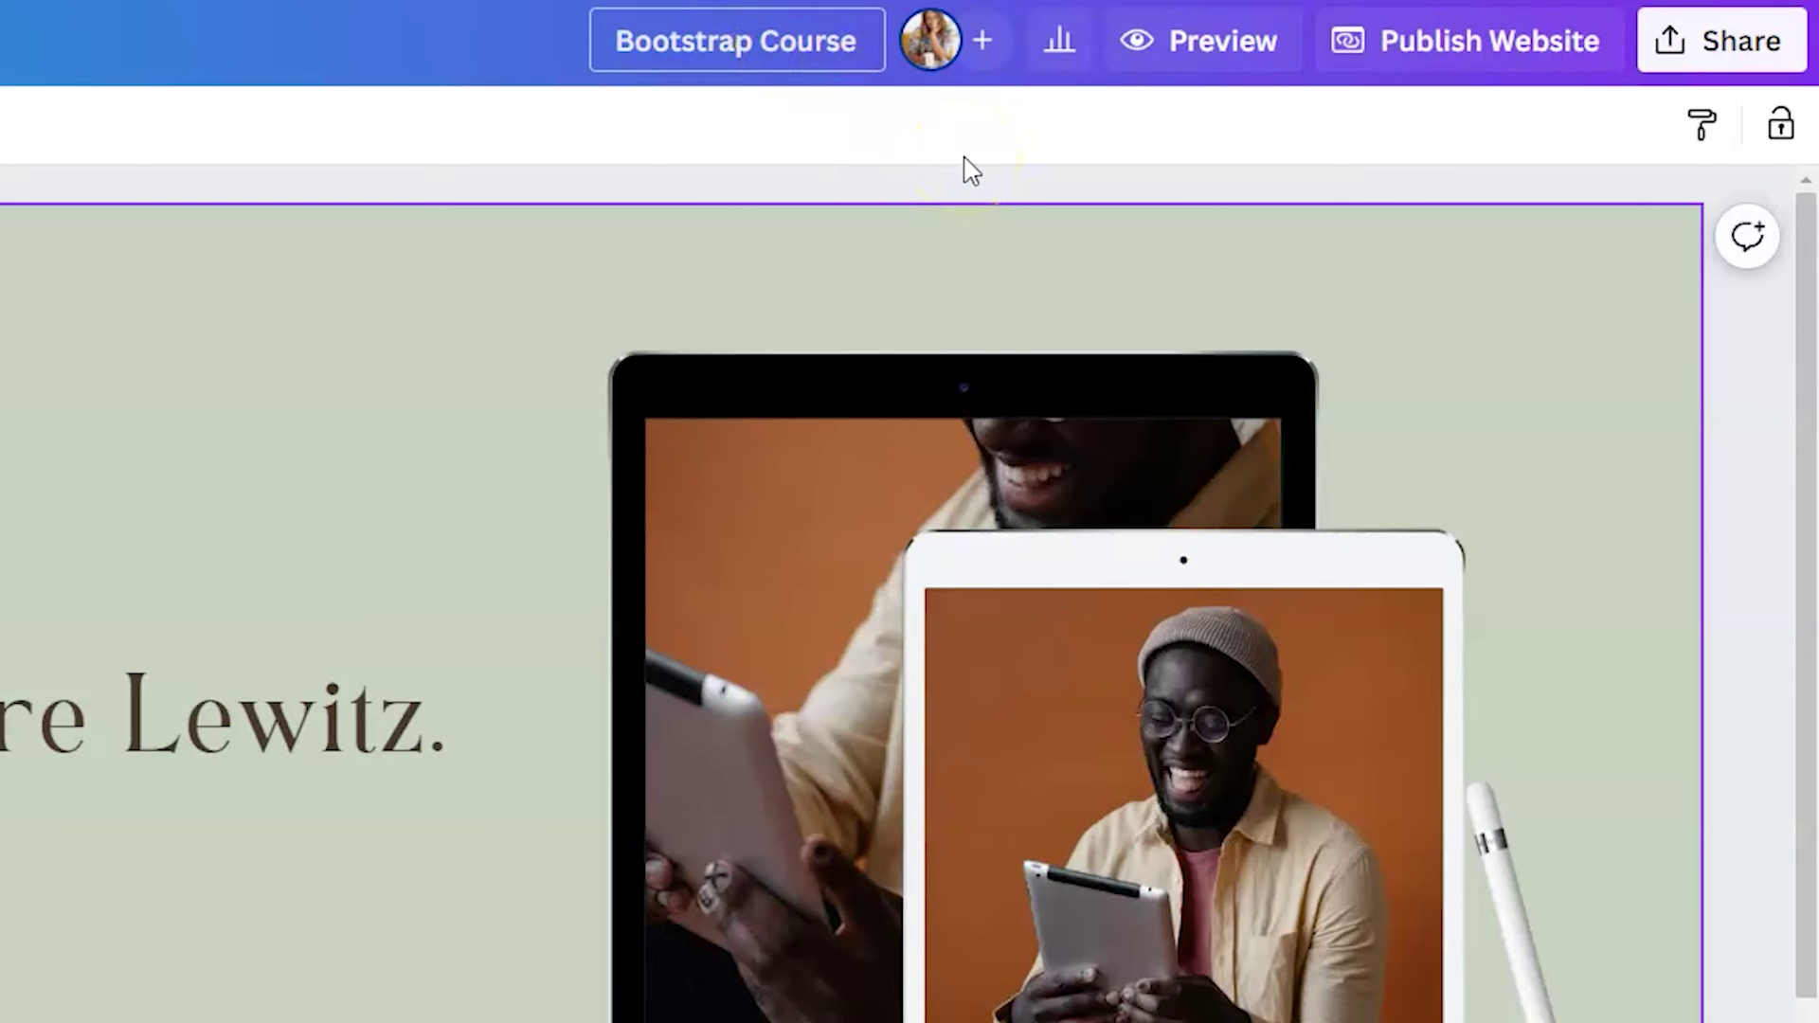
click(1178, 40)
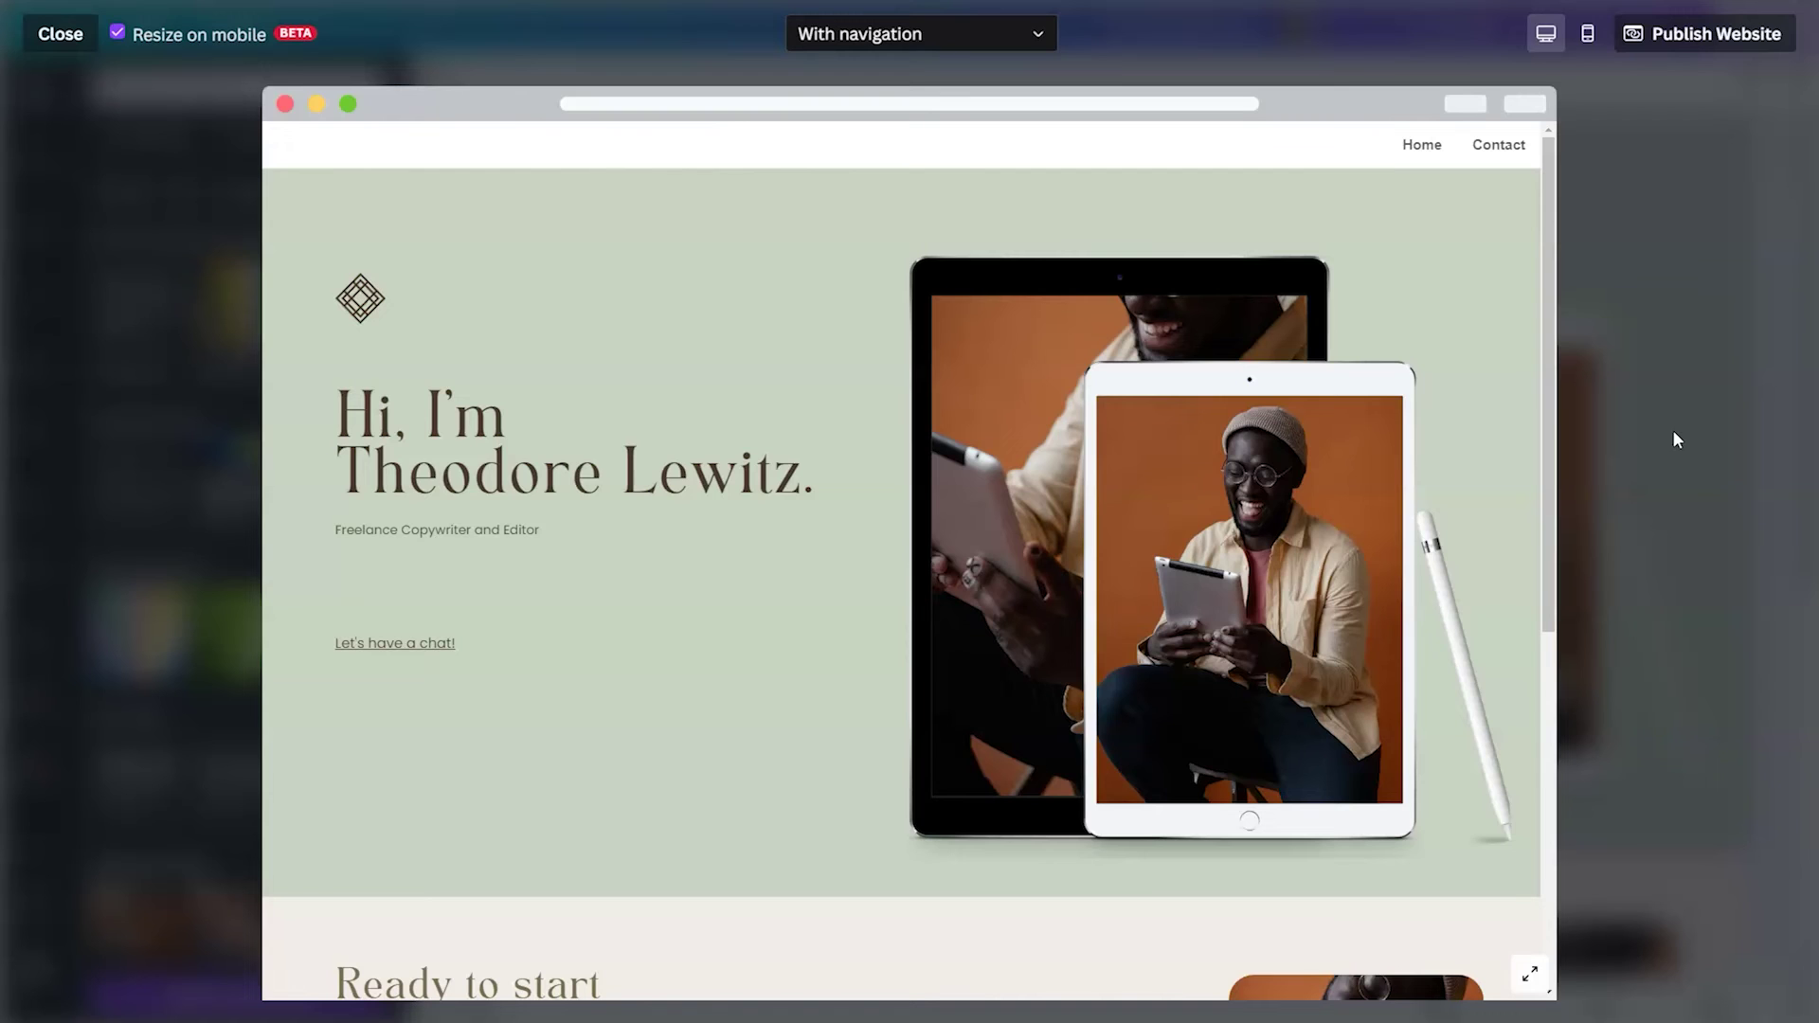
click(1010, 51)
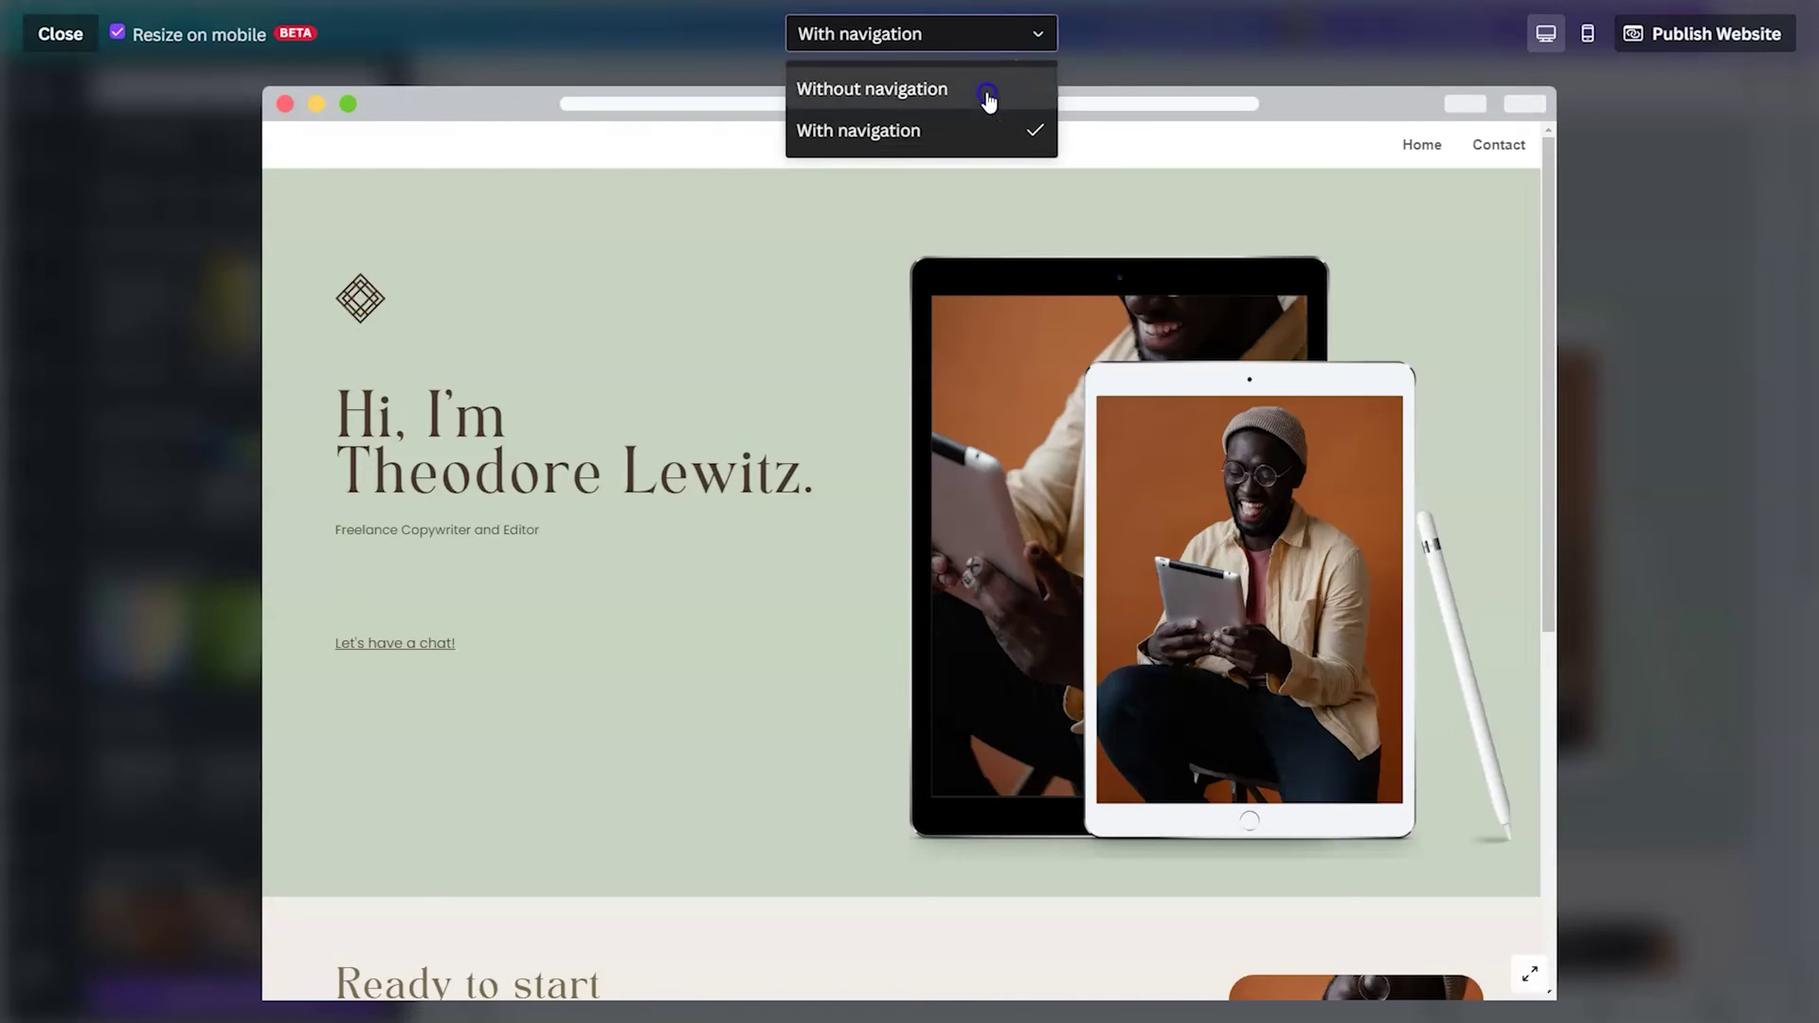
click(986, 89)
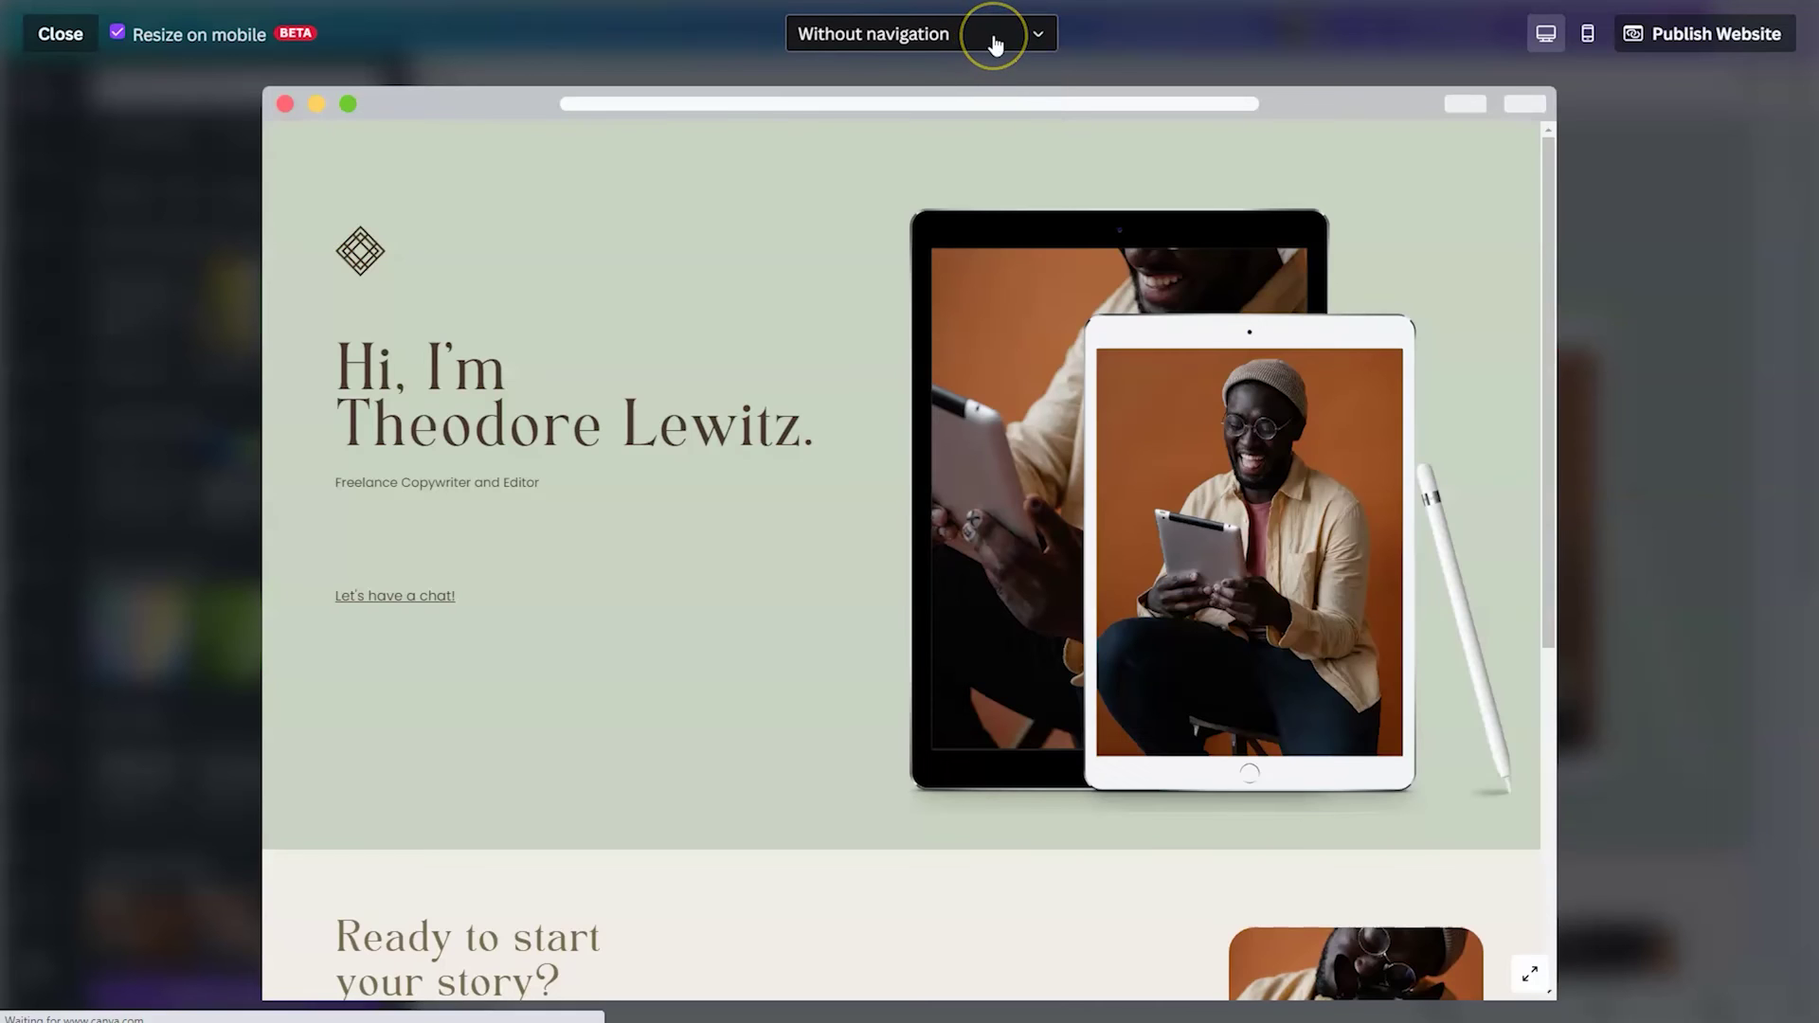
click(995, 40)
click(968, 123)
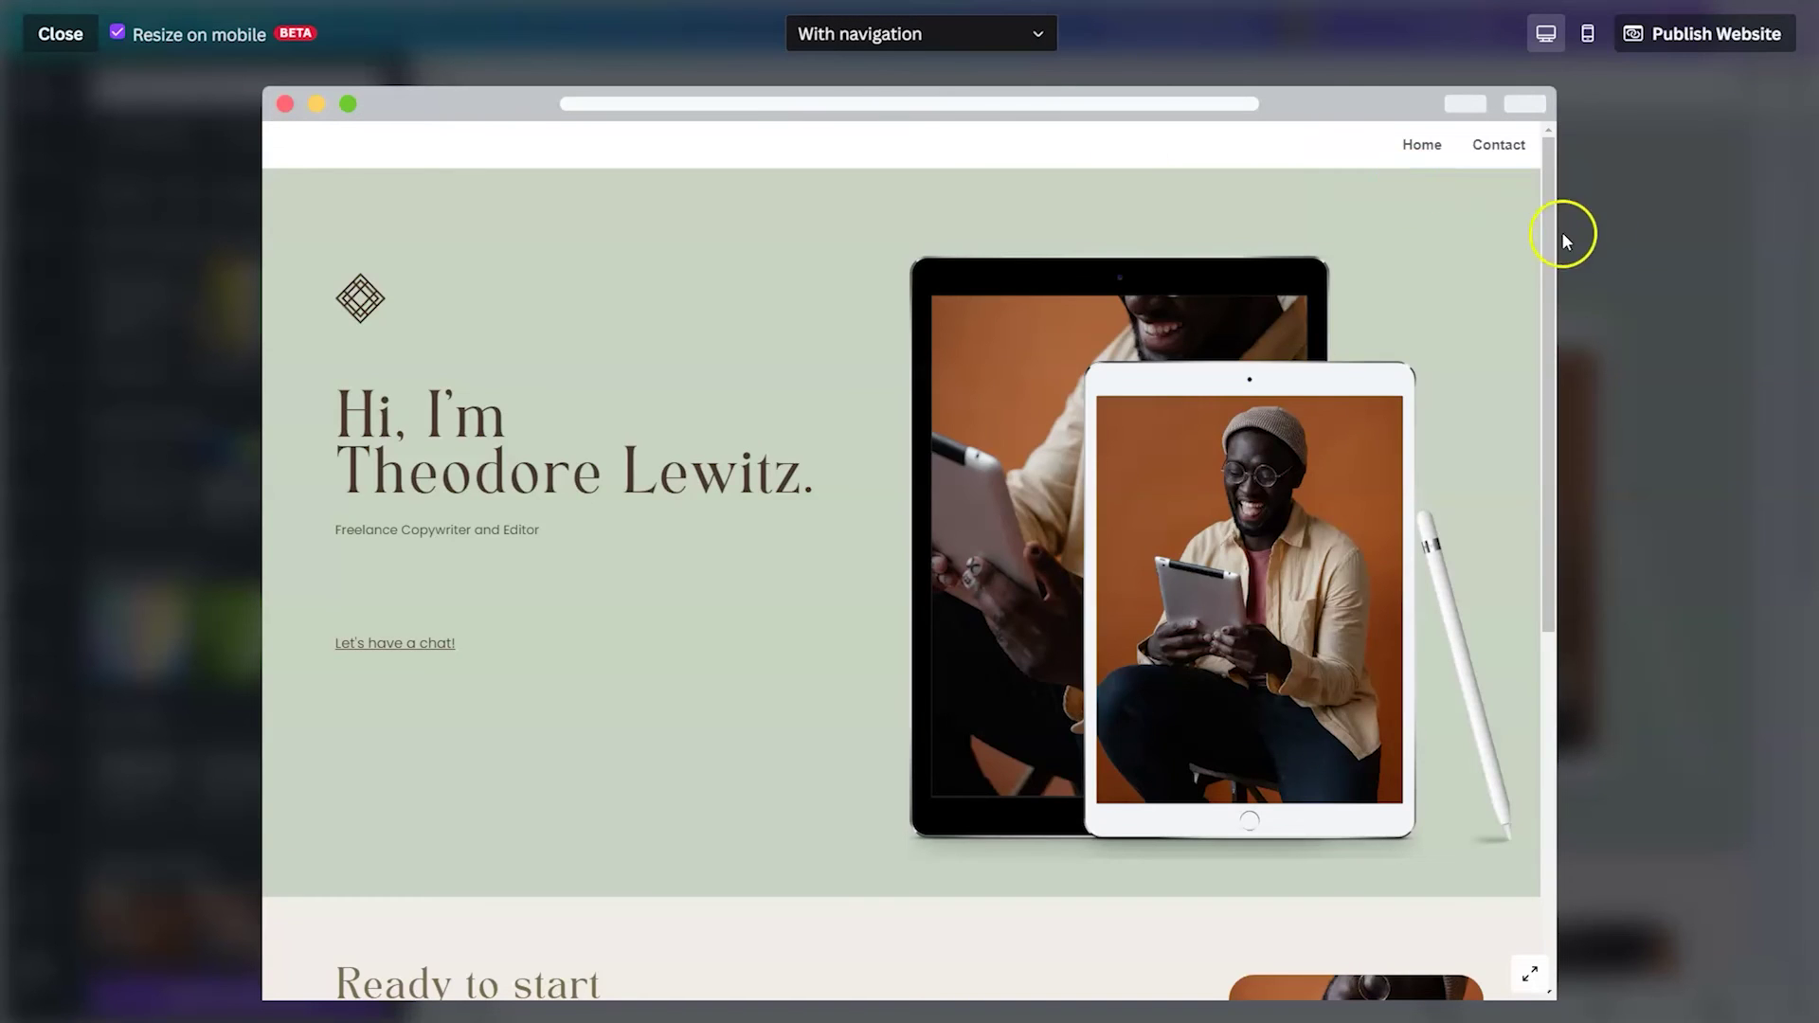
click(1503, 144)
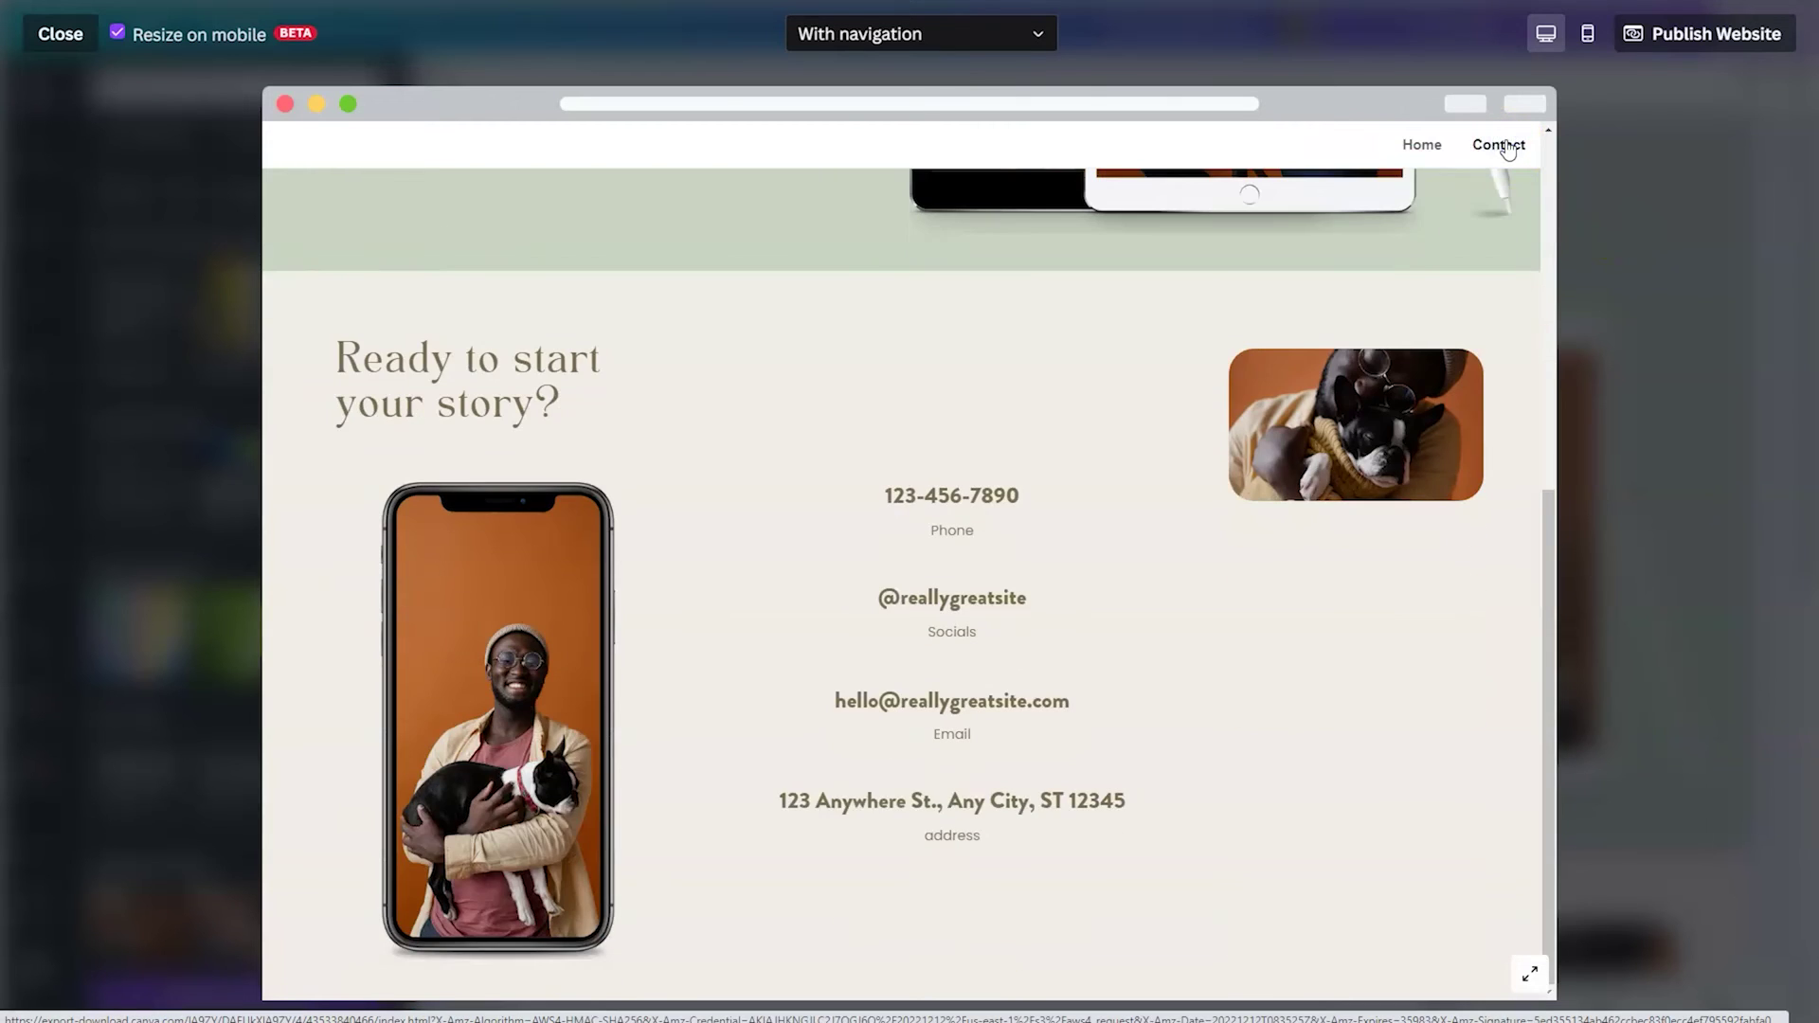
click(1421, 144)
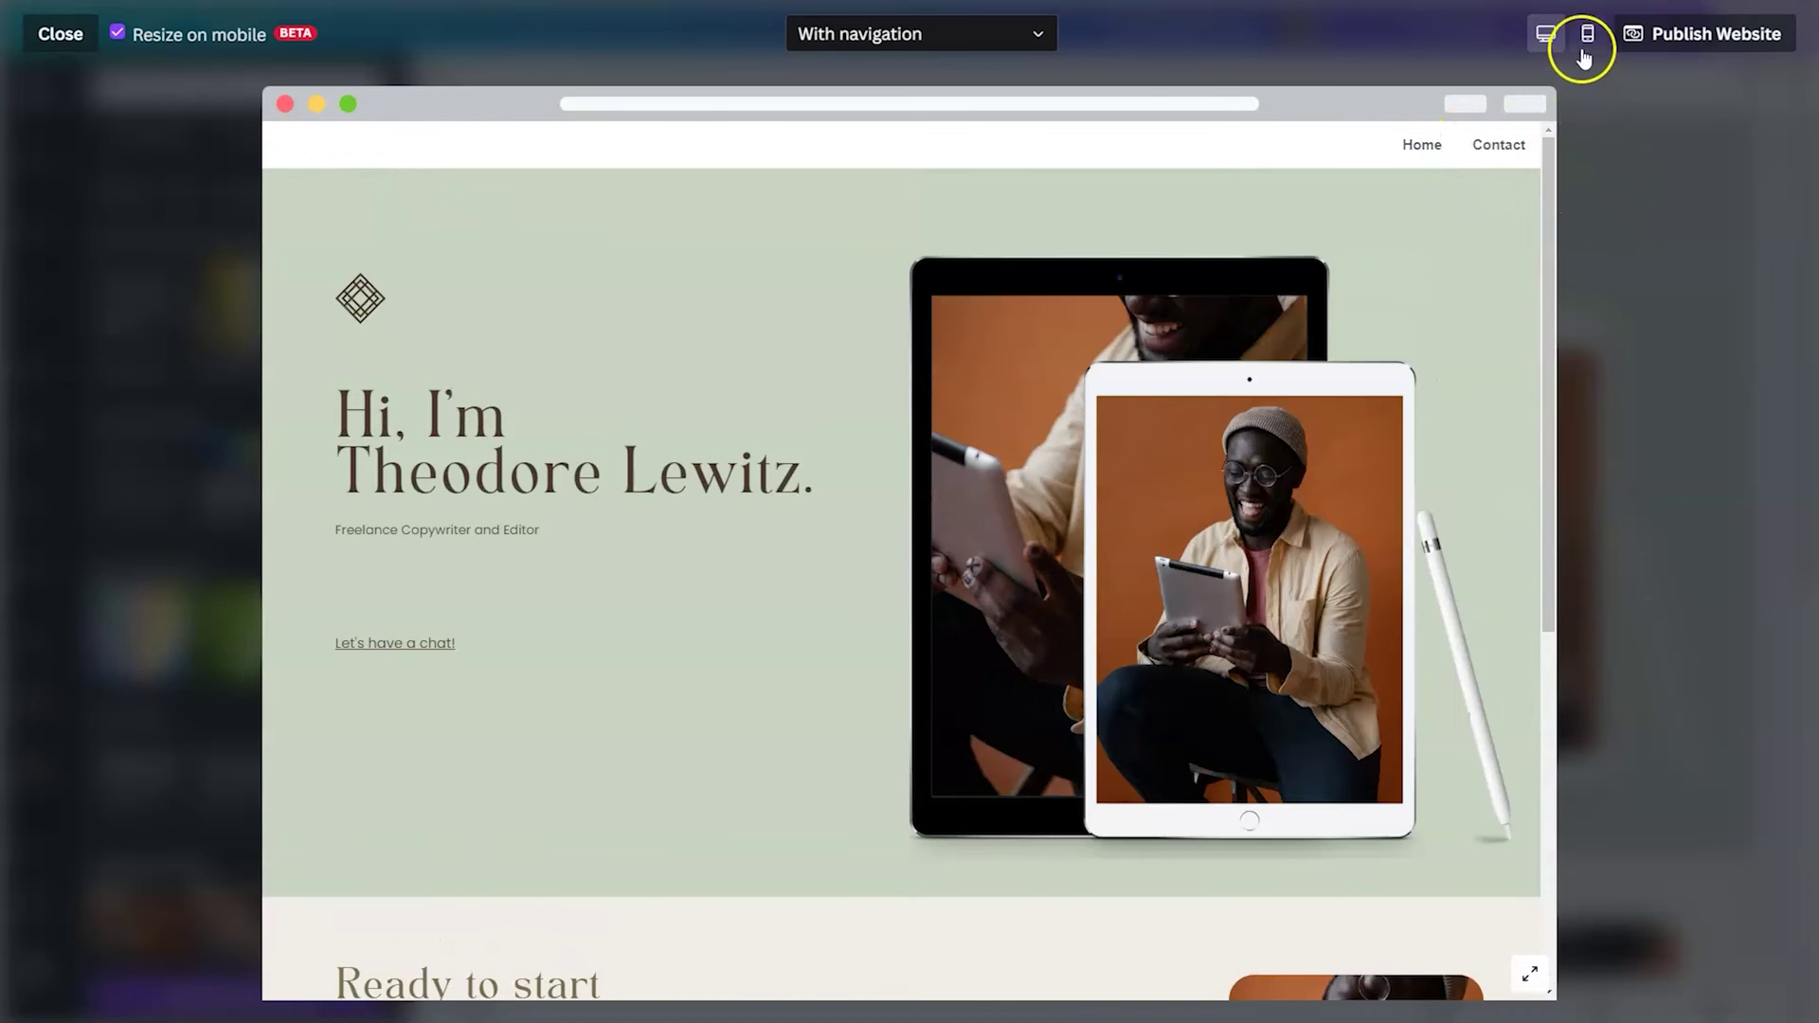
click(1585, 42)
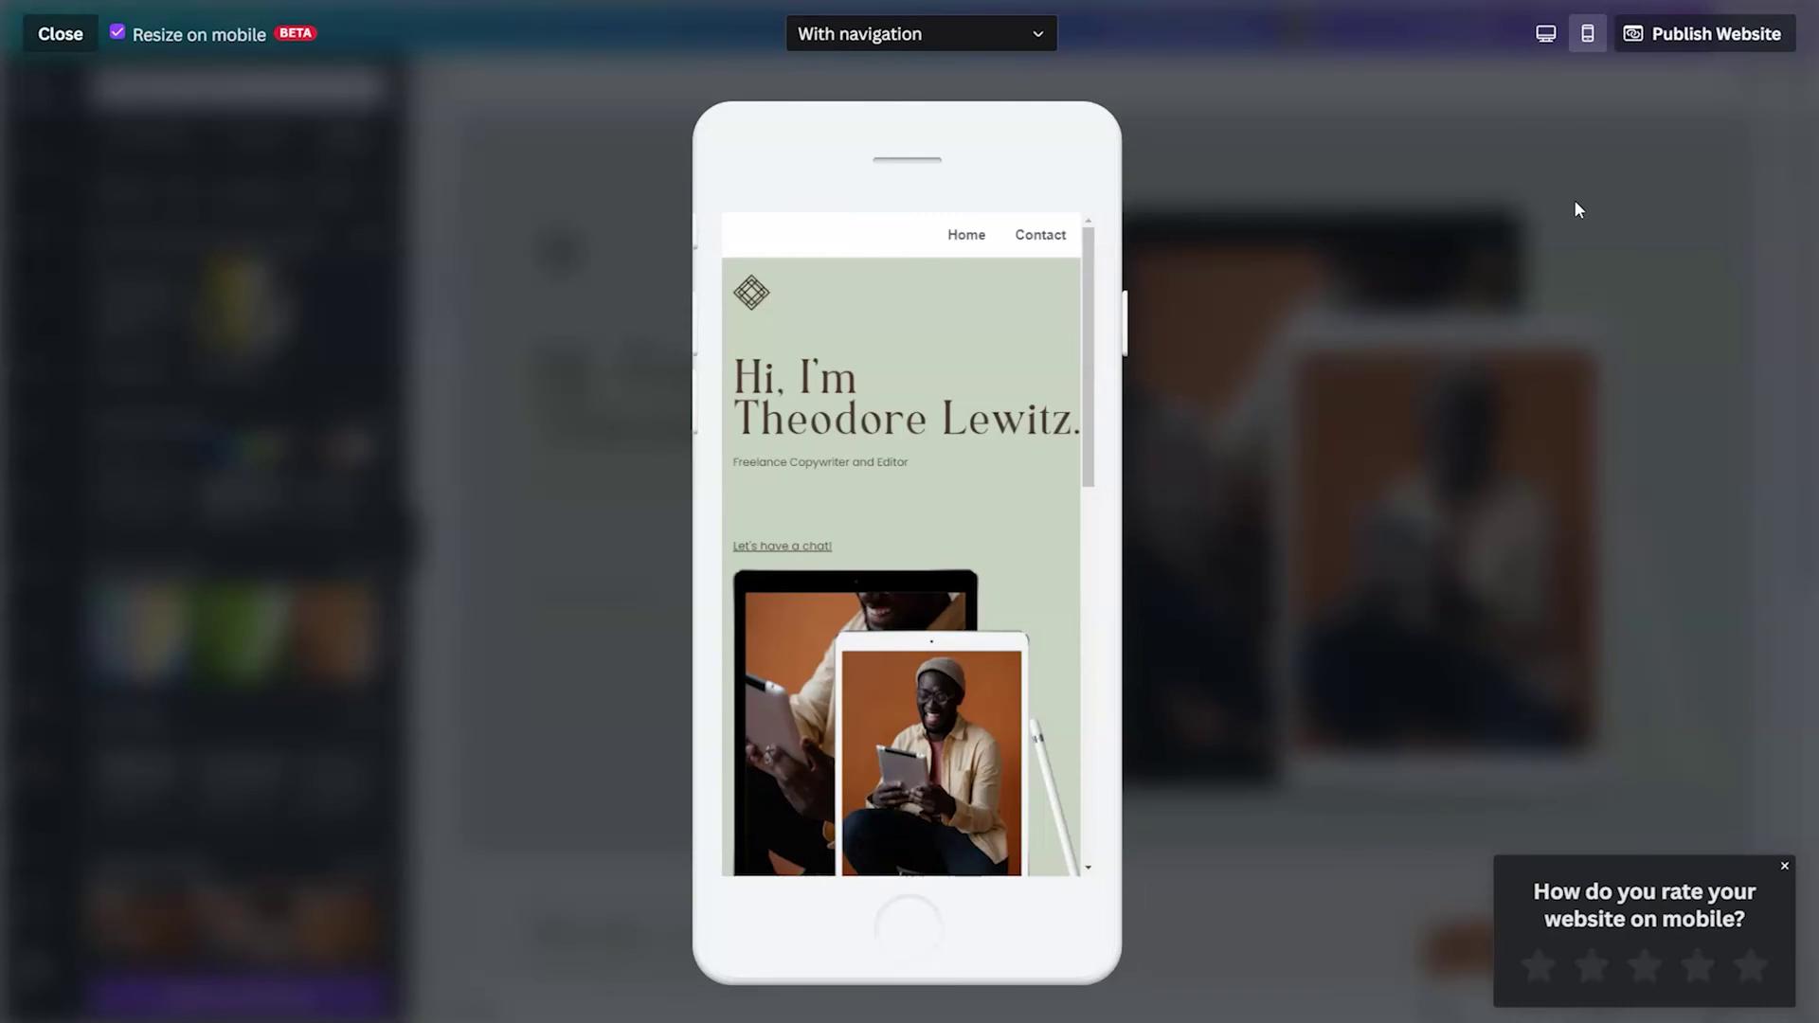
key(Escape)
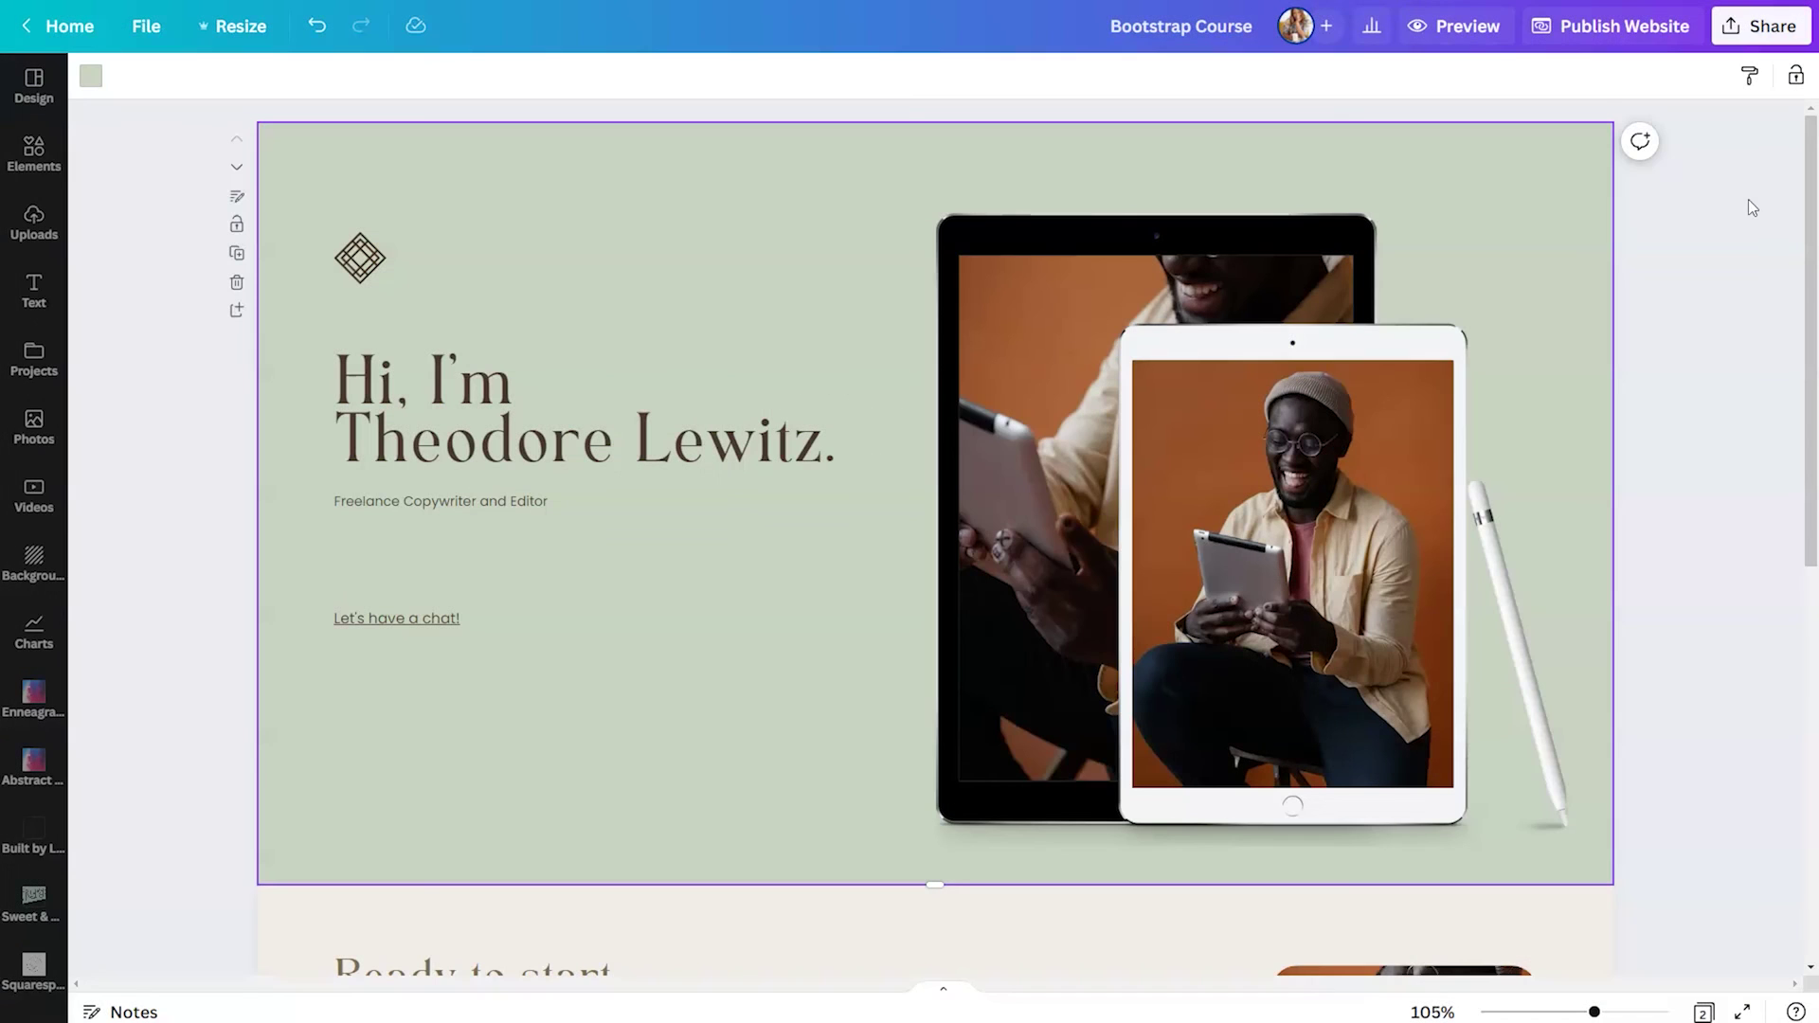
Step: Open the Publish to the web panel for the Bootstrap Course website
click(1674, 30)
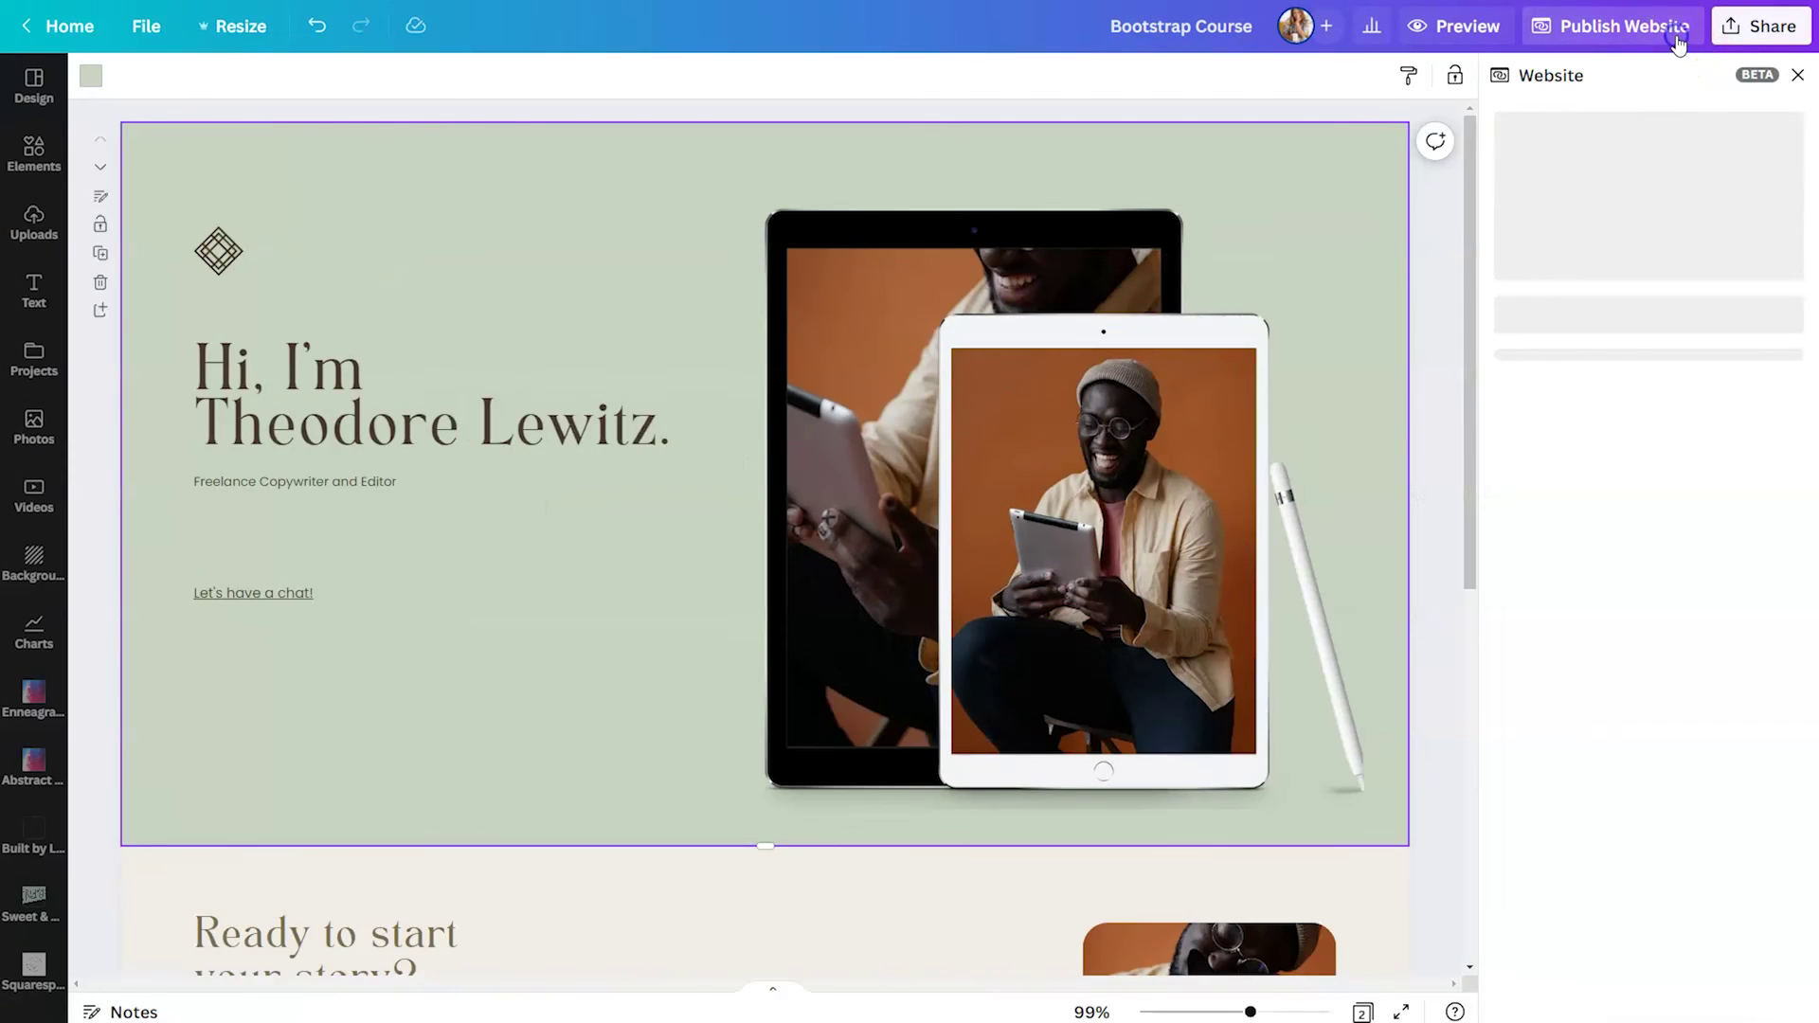